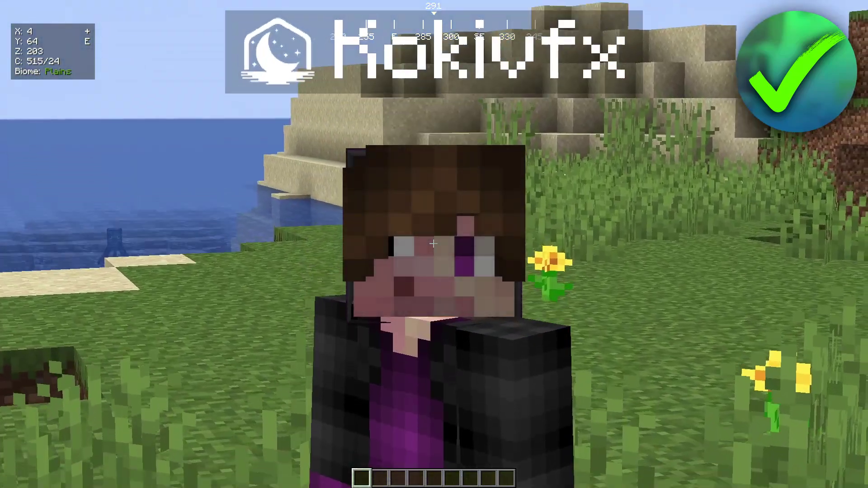
- Cycle the camera perspective and try the zoom while looking around the game world
{"action": "key", "text": "F5"}
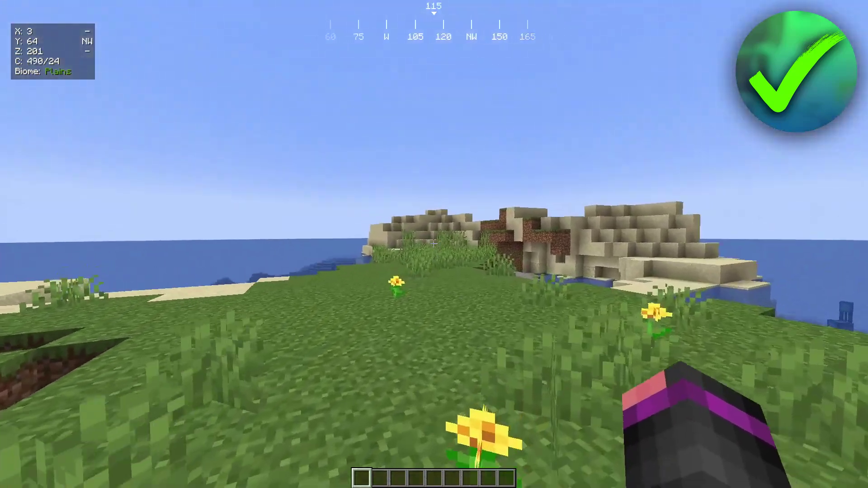
{"action": "key", "text": "c"}
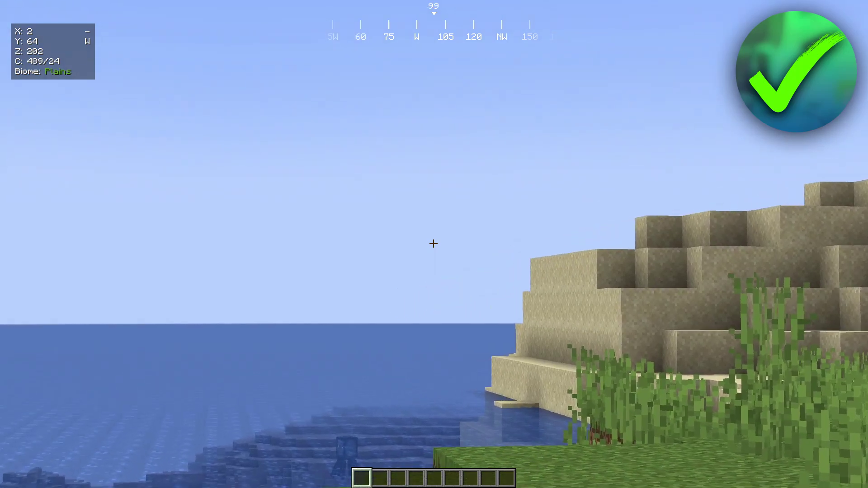
{"action": "key", "text": "F5"}
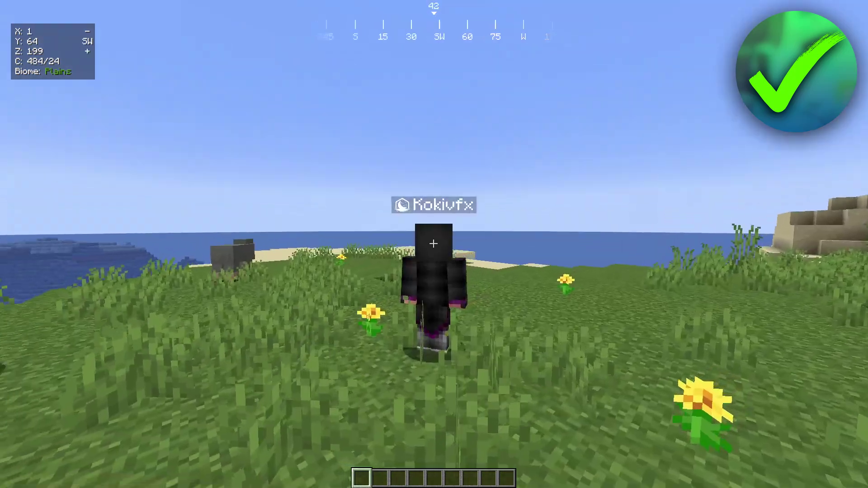
{"action": "key", "text": "F5"}
{"action": "key", "text": "c"}
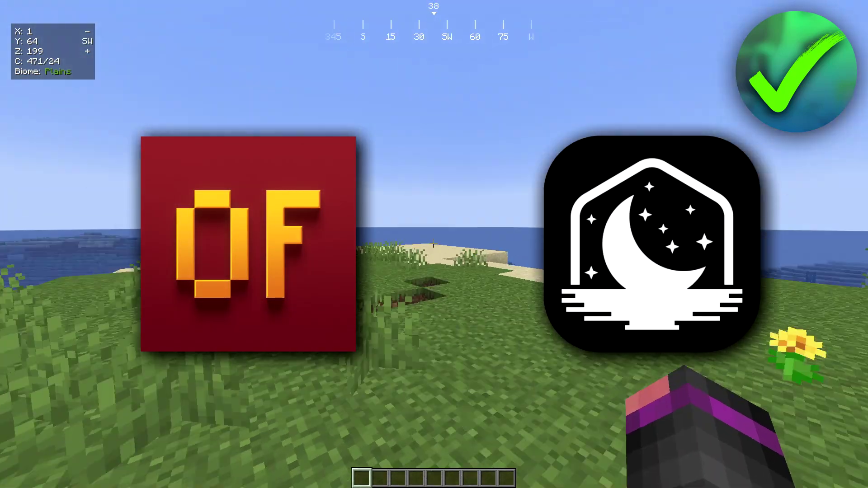
{"action": "key", "text": "F5"}
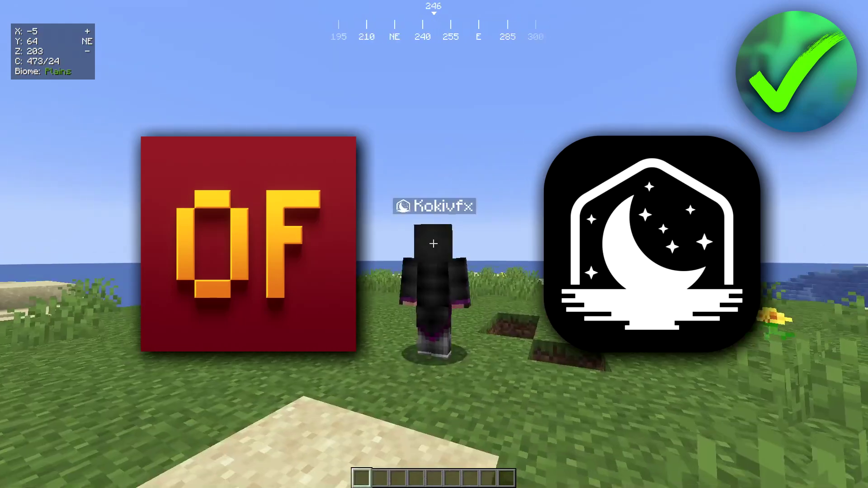
{"action": "key", "text": "F5"}
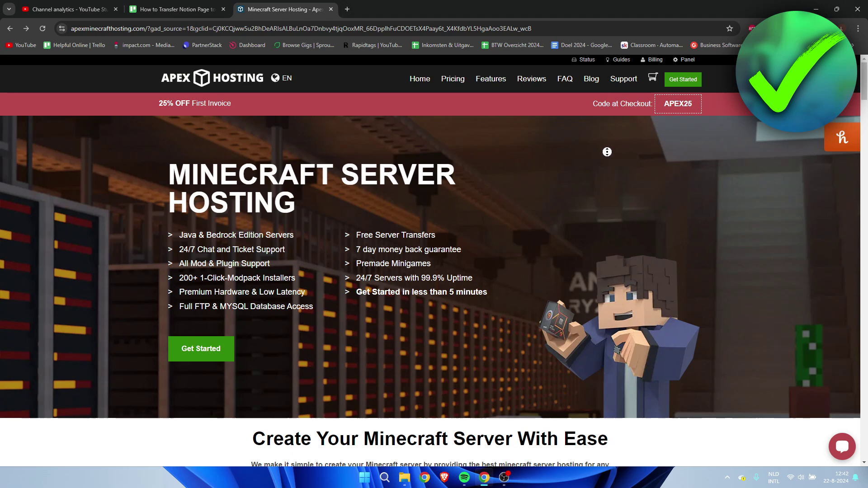
- Review the feature overview on the Apex Hosting Minecraft server page
{"action": "scroll", "coordinate": [607, 154], "scroll_direction": "down", "scroll_amount": 1}
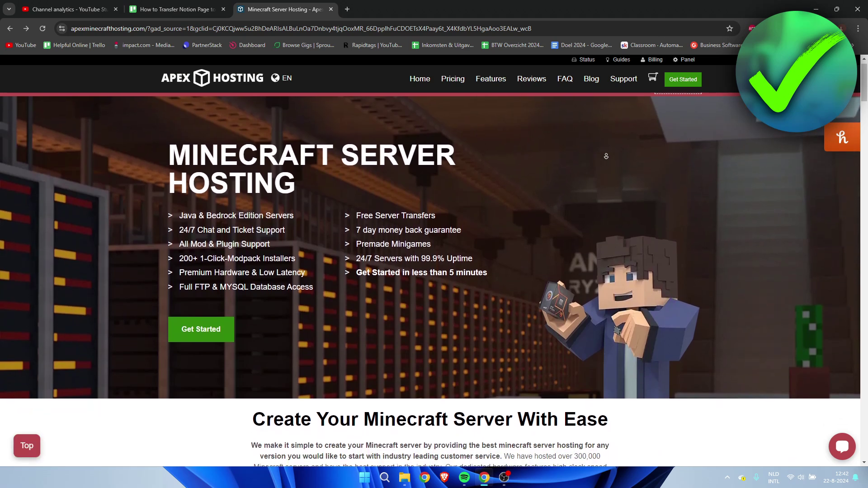
{"action": "scroll", "coordinate": [606, 156], "scroll_direction": "down", "scroll_amount": 1}
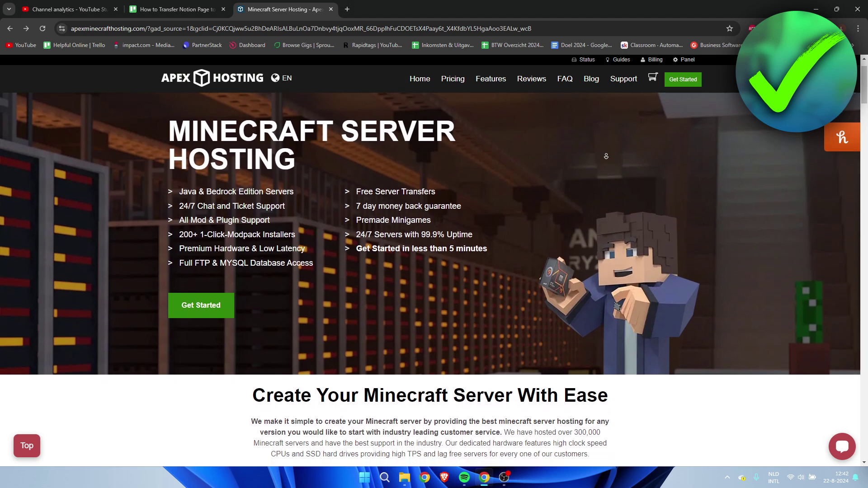
{"action": "scroll", "coordinate": [606, 156], "scroll_direction": "down", "scroll_amount": 1}
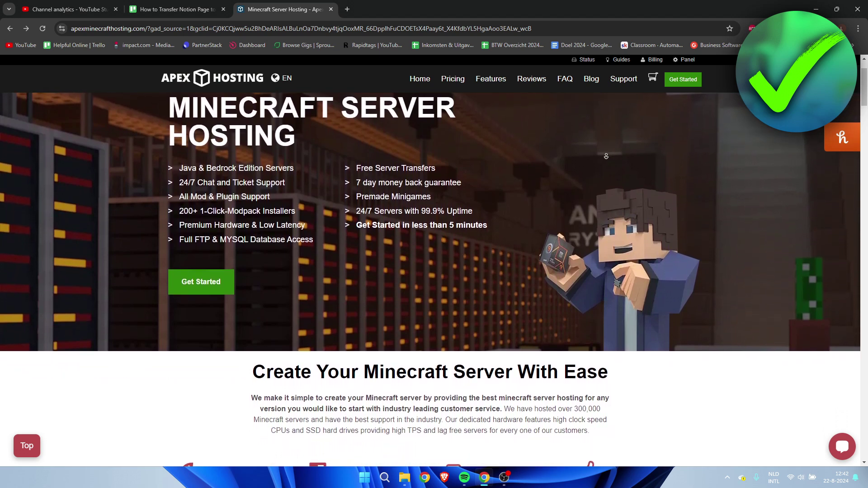
{"action": "scroll", "coordinate": [607, 156], "scroll_direction": "down", "scroll_amount": 1}
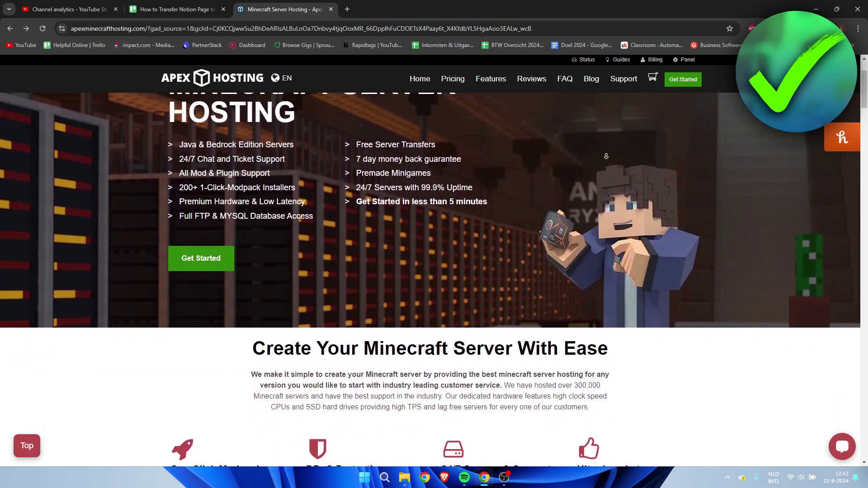
{"action": "scroll", "coordinate": [607, 156], "scroll_direction": "down", "scroll_amount": 1}
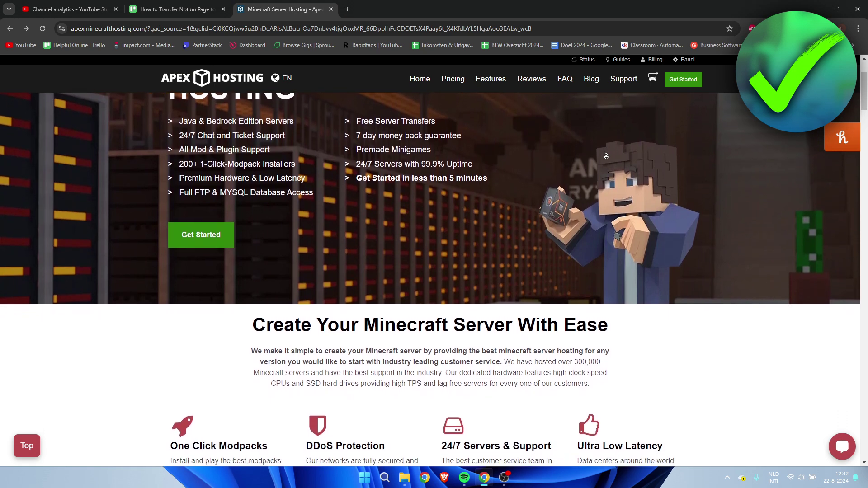
{"action": "scroll", "coordinate": [607, 156], "scroll_direction": "down", "scroll_amount": 1}
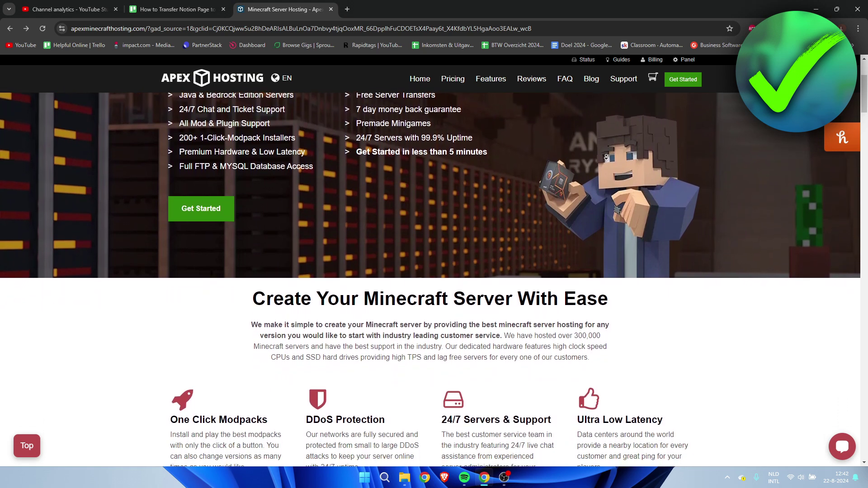
{"action": "scroll", "coordinate": [606, 157], "scroll_direction": "down", "scroll_amount": 2}
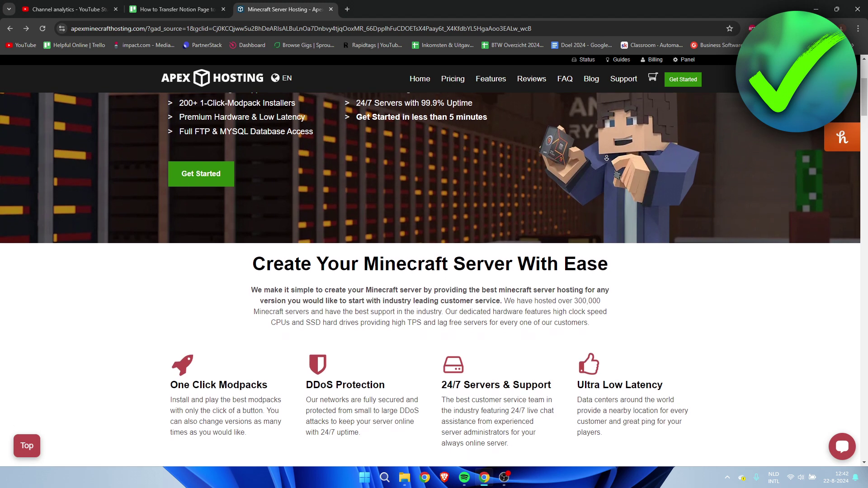
{"action": "scroll", "coordinate": [606, 158], "scroll_direction": "down", "scroll_amount": 2}
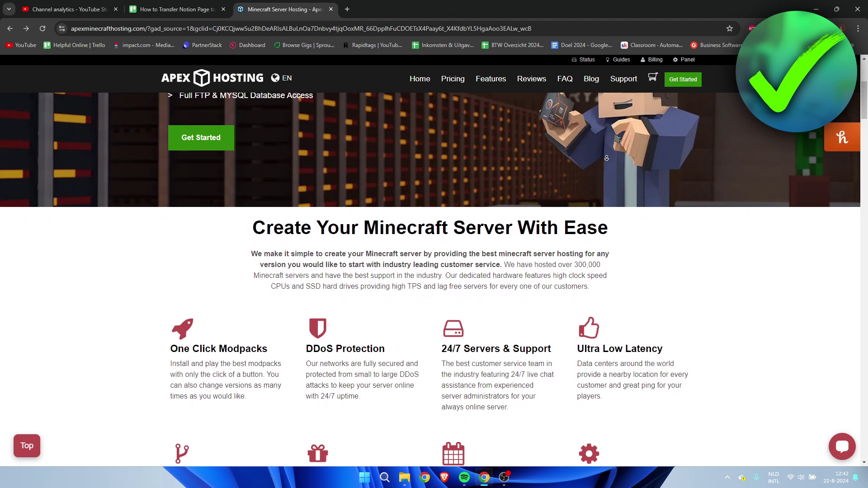
{"action": "scroll", "coordinate": [606, 158], "scroll_direction": "down", "scroll_amount": 2}
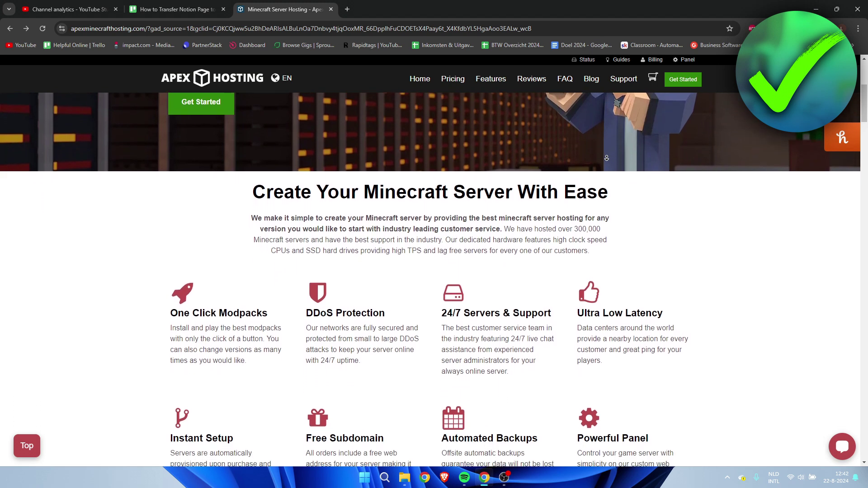
{"action": "scroll", "coordinate": [607, 158], "scroll_direction": "down", "scroll_amount": 2}
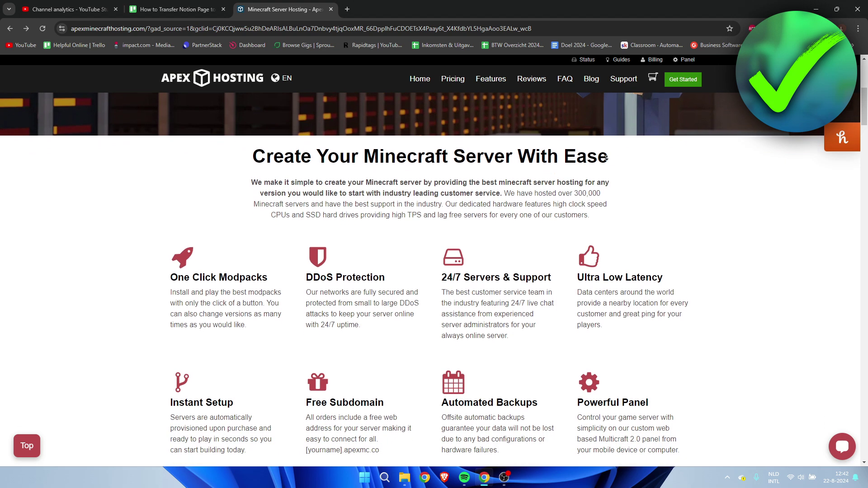
{"action": "scroll", "coordinate": [606, 158], "scroll_direction": "down", "scroll_amount": 2}
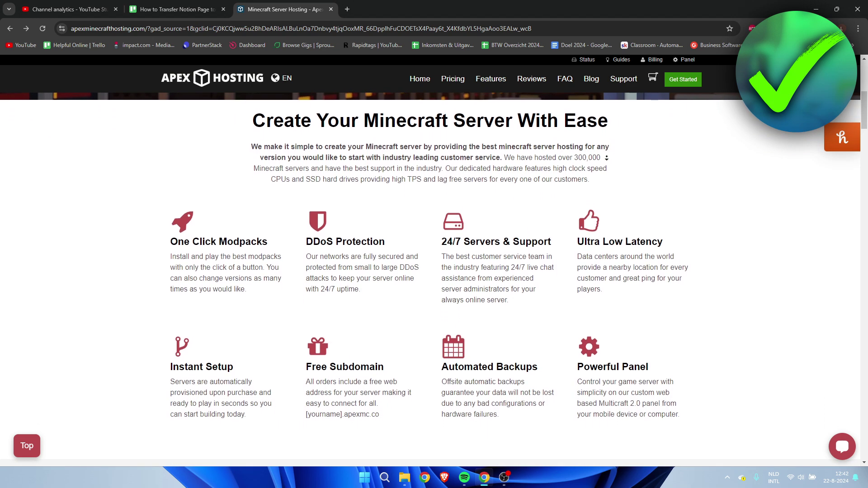
{"action": "scroll", "coordinate": [607, 158], "scroll_direction": "down", "scroll_amount": 1}
{"action": "scroll", "coordinate": [661, 301], "scroll_direction": "up", "scroll_amount": 7}
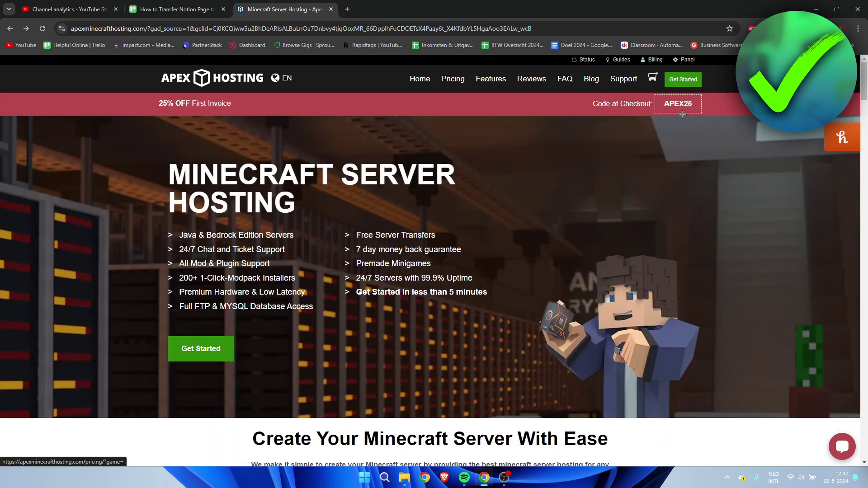
- Open the Minecraft server hosting plans and examine the first-month price of the 2 GB RAM plan
{"action": "left_click", "coordinate": [190, 350]}
{"action": "scroll", "coordinate": [146, 322], "scroll_direction": "down", "scroll_amount": 2}
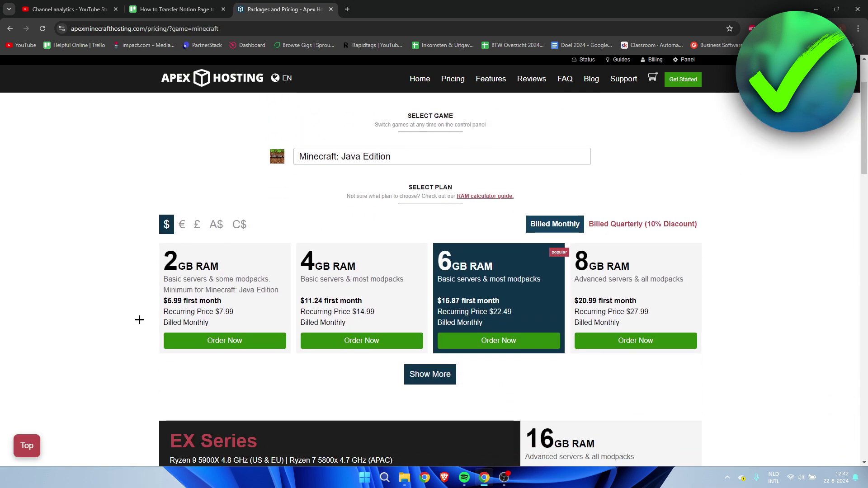
{"action": "left_click_drag", "start_coordinate": [167, 301], "coordinate": [213, 300]}
{"action": "left_click", "coordinate": [237, 301]}
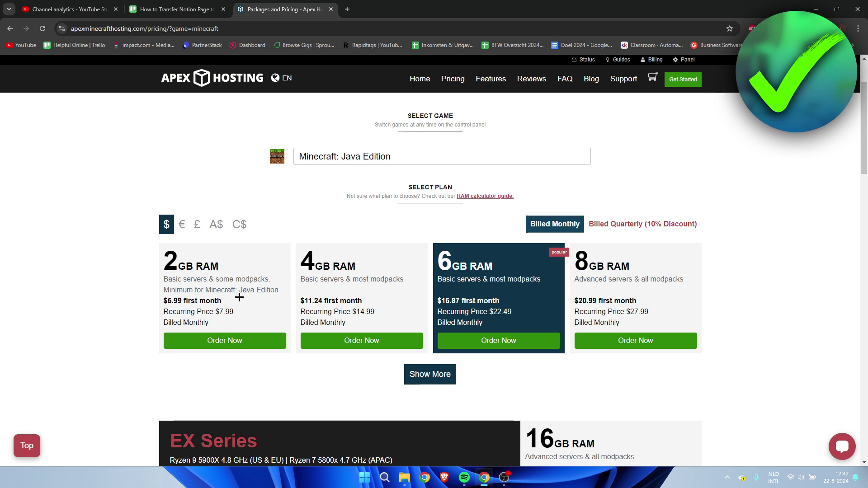
{"action": "scroll", "coordinate": [239, 297], "scroll_direction": "up", "scroll_amount": 2}
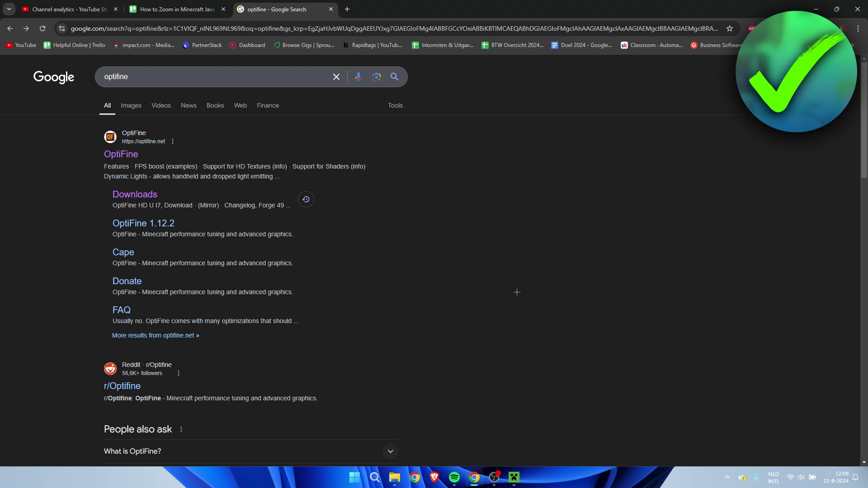
- Open the OptiFine website from the search results and read through its features list
{"action": "left_click", "coordinate": [133, 155]}
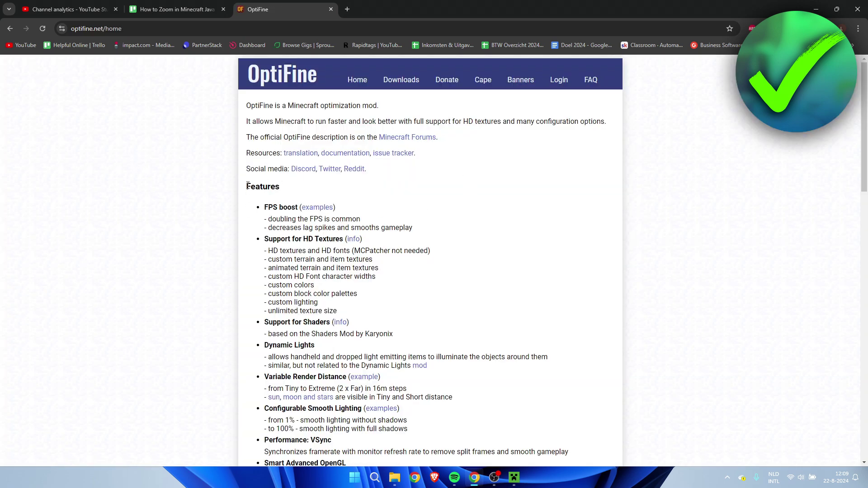
{"action": "left_click_drag", "start_coordinate": [248, 186], "coordinate": [398, 200]}
{"action": "left_click", "coordinate": [326, 189]}
{"action": "left_click", "coordinate": [399, 200]}
{"action": "scroll", "coordinate": [424, 192], "scroll_direction": "down", "scroll_amount": 2}
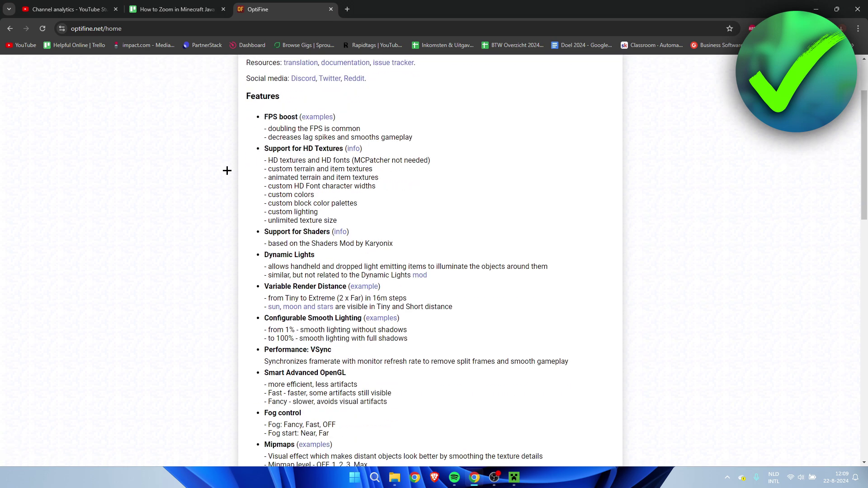
{"action": "scroll", "coordinate": [336, 237], "scroll_direction": "down", "scroll_amount": 20}
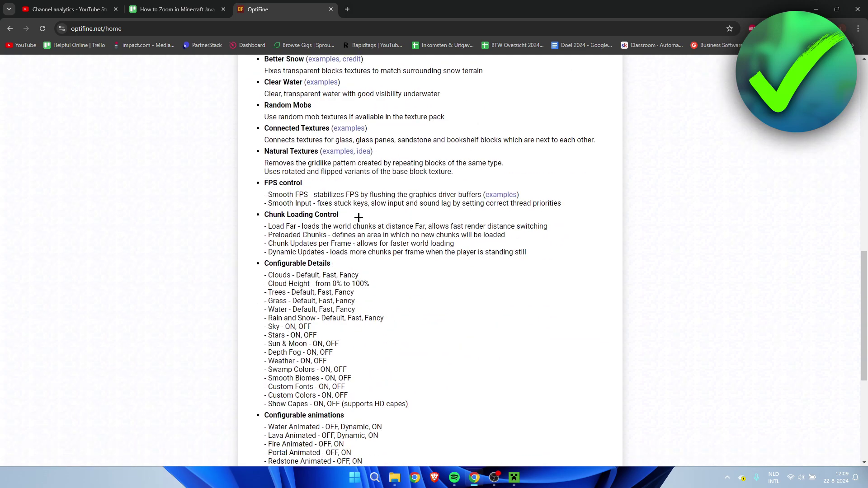
{"action": "scroll", "coordinate": [531, 271], "scroll_direction": "up", "scroll_amount": 20}
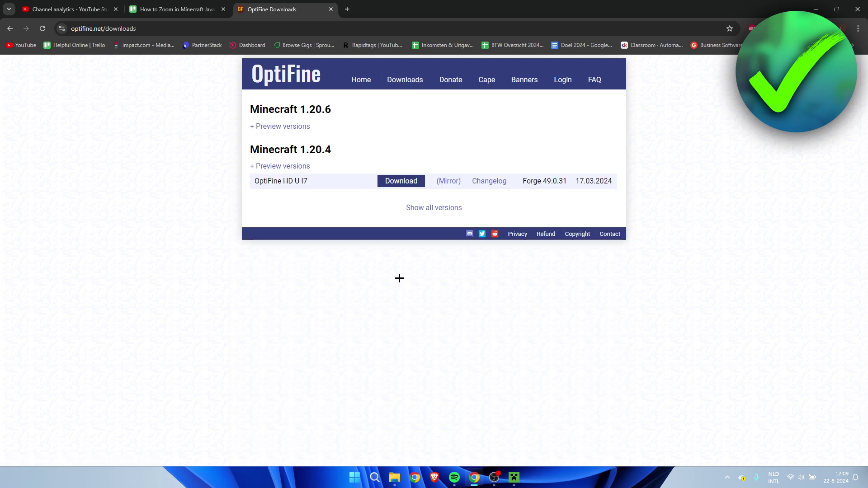
- Show all OptiFine versions on the downloads page and highlight the Minecraft 1.20.6 heading
{"action": "left_click", "coordinate": [440, 208]}
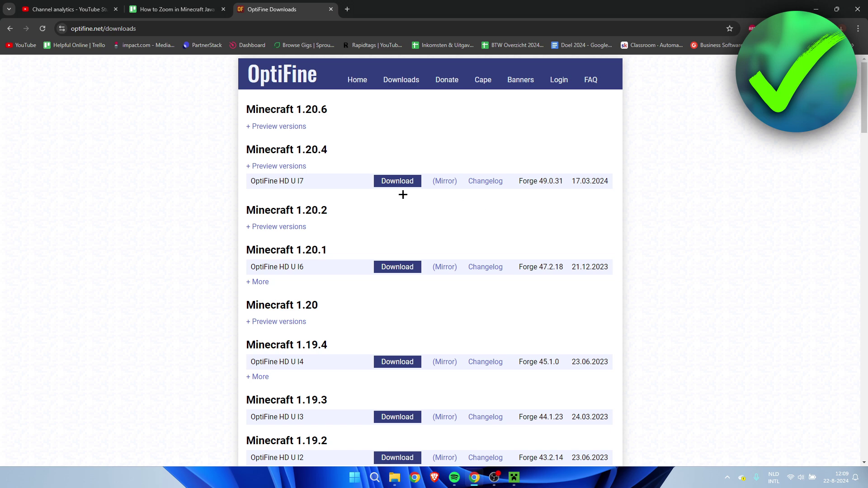
{"action": "left_click_drag", "start_coordinate": [252, 113], "coordinate": [364, 111]}
{"action": "left_click", "coordinate": [364, 114]}
- Check the game version in the Minecraft Launcher and compare it with the Minecraft versions on the OptiFine downloads page
{"action": "left_click", "coordinate": [514, 477]}
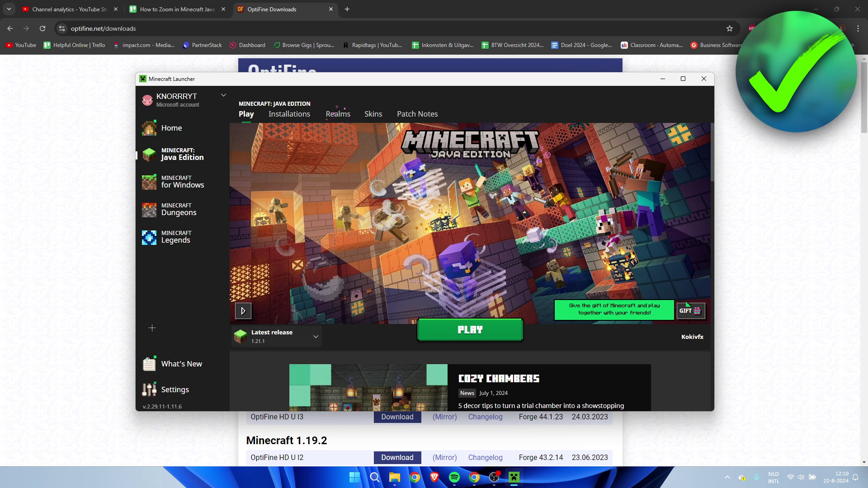
{"action": "left_click", "coordinate": [111, 306]}
{"action": "scroll", "coordinate": [340, 128], "scroll_direction": "down", "scroll_amount": 20}
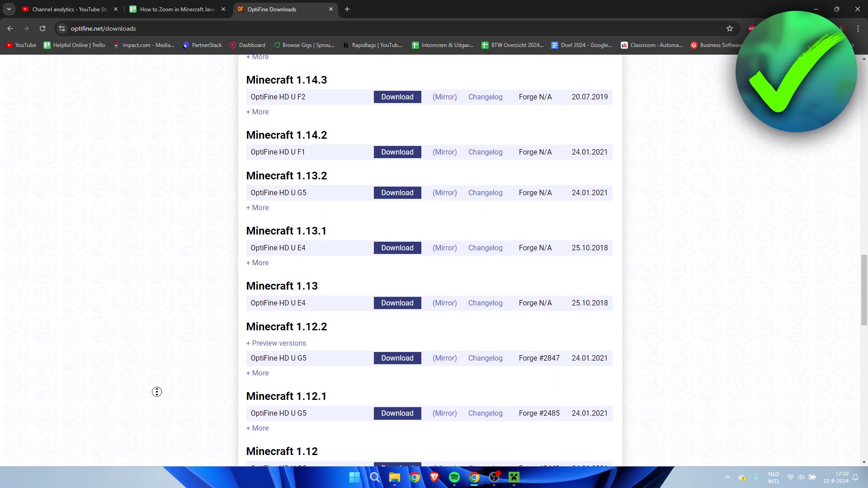
{"action": "scroll", "coordinate": [161, 339], "scroll_direction": "up", "scroll_amount": 20}
{"action": "left_click_drag", "start_coordinate": [245, 112], "coordinate": [476, 113]}
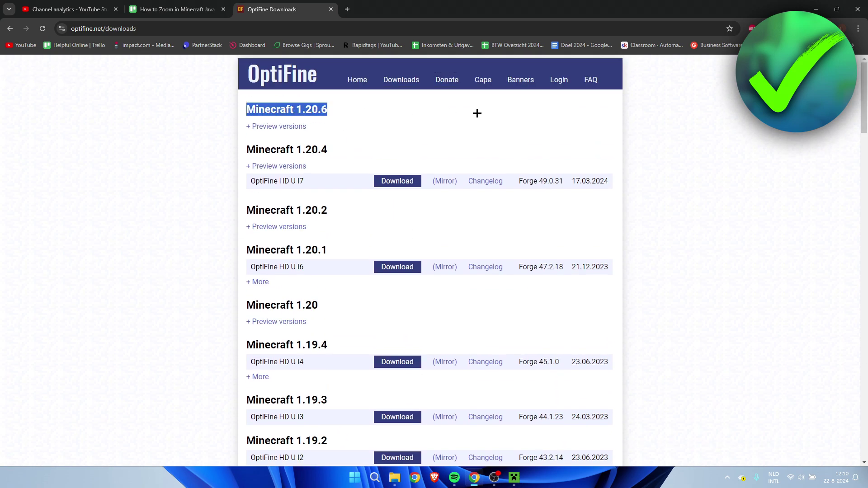
{"action": "left_click", "coordinate": [451, 113]}
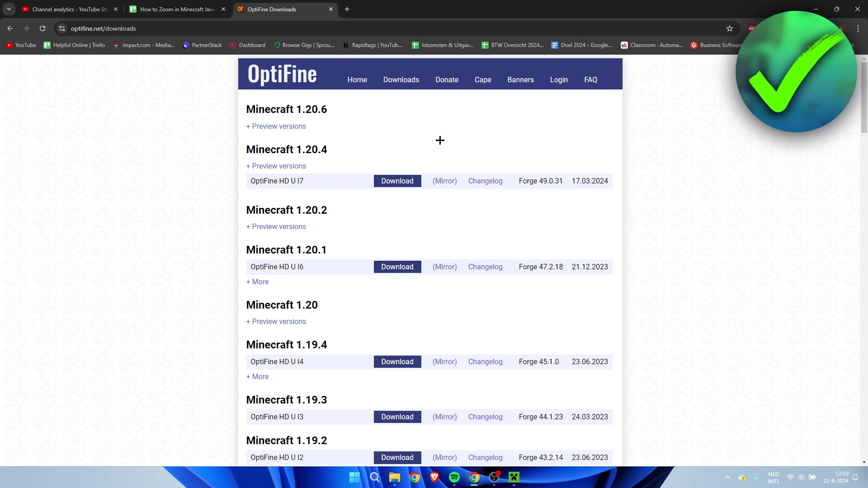
- Expand the preview versions for Minecraft 1.20.6 and download OptiFine HD U I9 pre1
{"action": "left_click", "coordinate": [271, 128]}
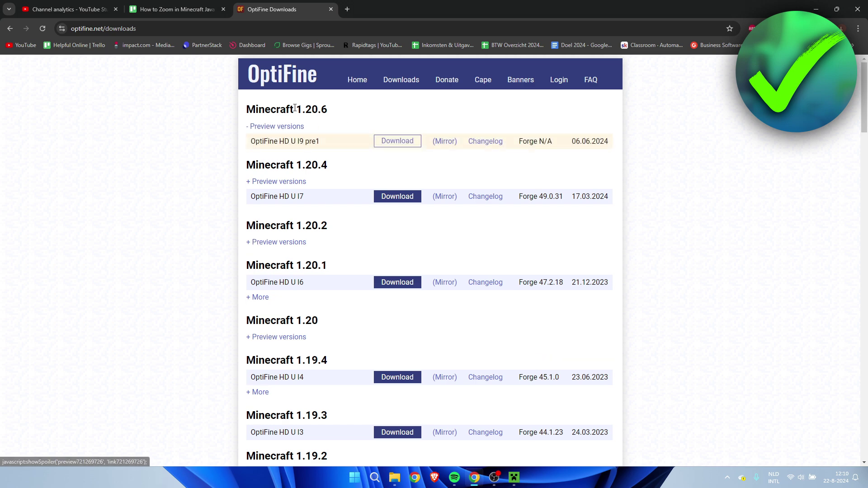
{"action": "left_click_drag", "start_coordinate": [293, 109], "coordinate": [367, 110]}
{"action": "left_click", "coordinate": [367, 110]}
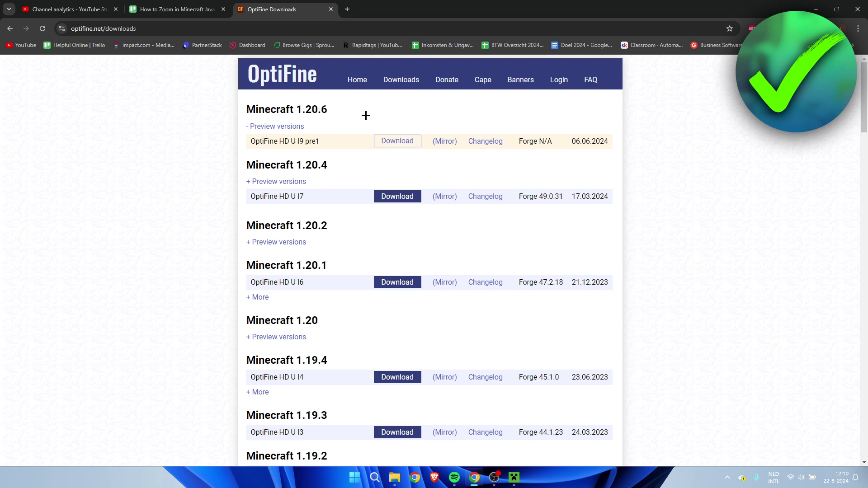
{"action": "left_click", "coordinate": [398, 143]}
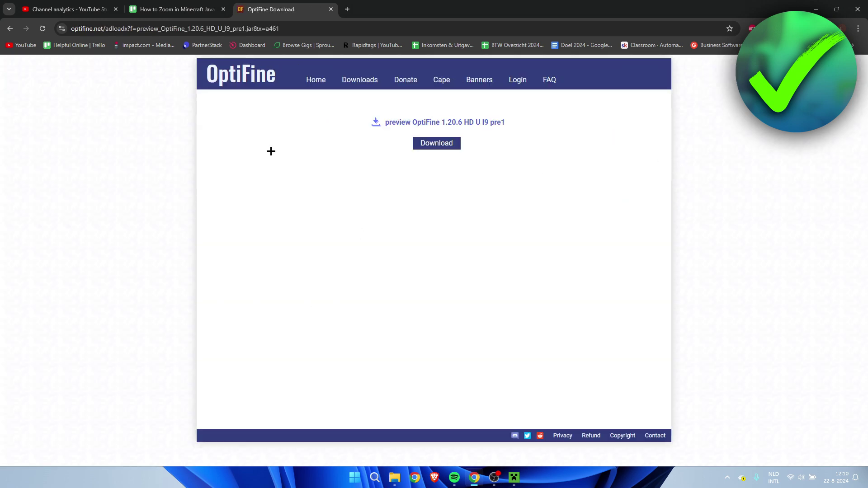
{"action": "left_click", "coordinate": [437, 147]}
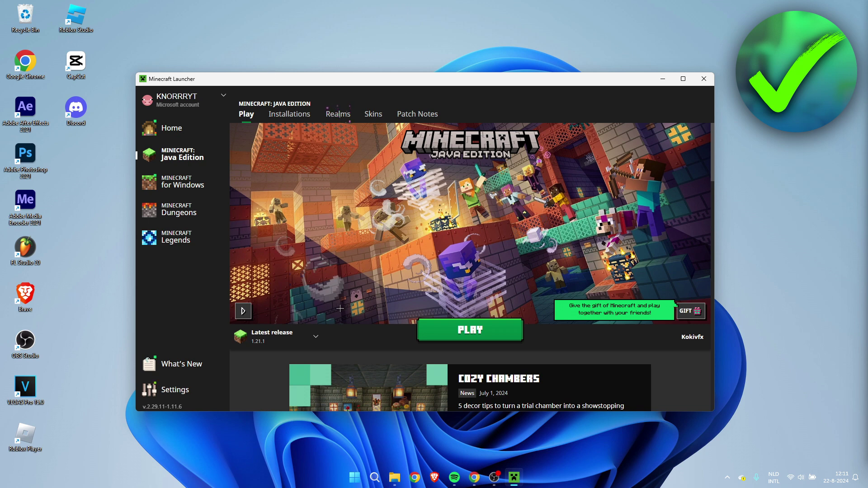
- Create a new Java Edition installation named 1.20.6 that uses version release 1.20.6
{"action": "left_click", "coordinate": [315, 335]}
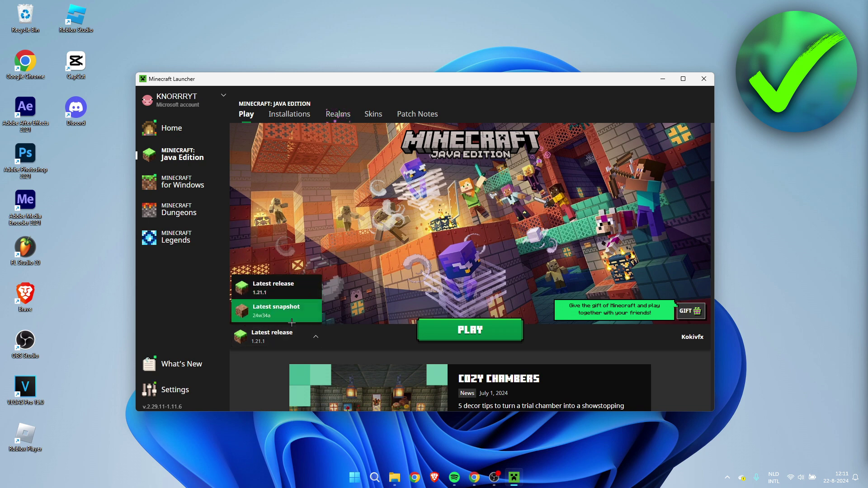
{"action": "left_click", "coordinate": [315, 336]}
{"action": "left_click", "coordinate": [282, 117]}
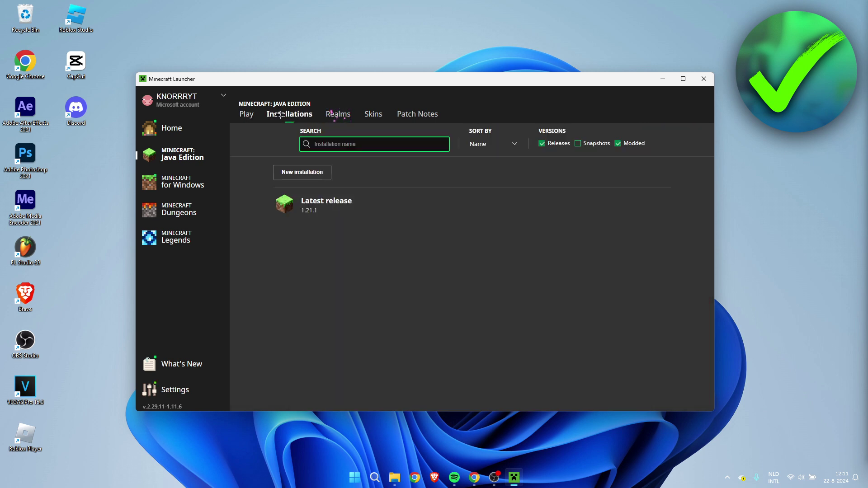
{"action": "left_click", "coordinate": [306, 172]}
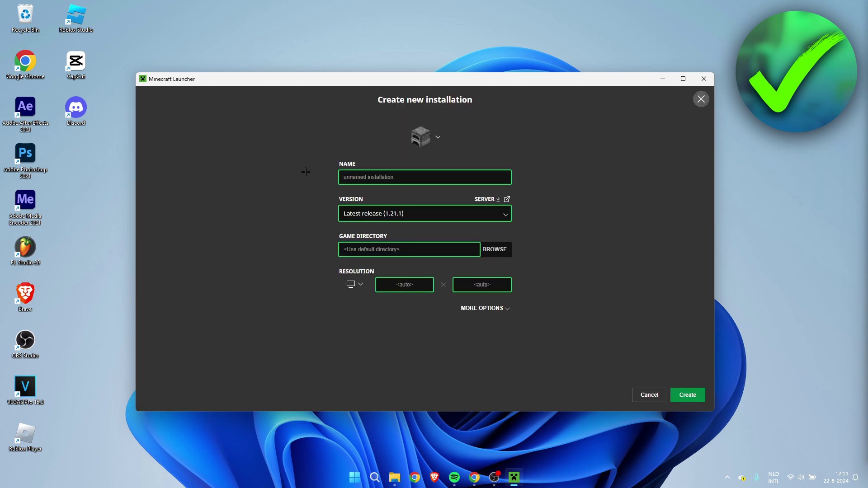
{"action": "left_click", "coordinate": [386, 172]}
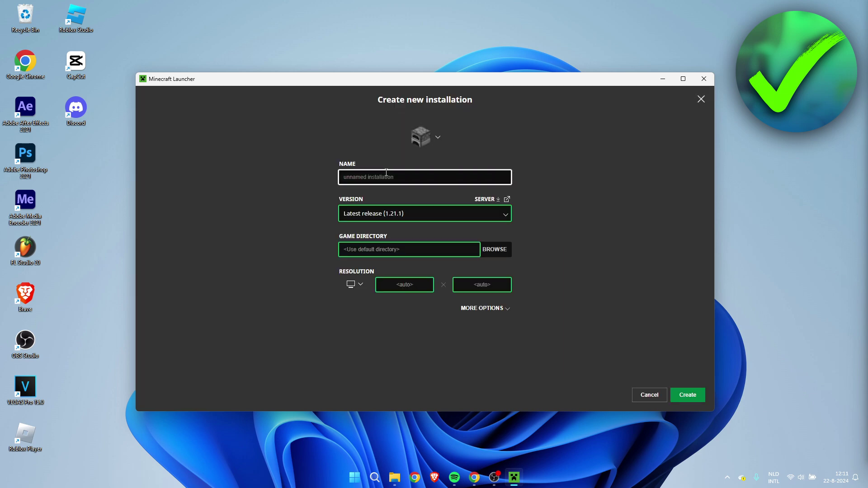
{"action": "type", "text": "1.20.6"}
{"action": "left_click", "coordinate": [464, 218]}
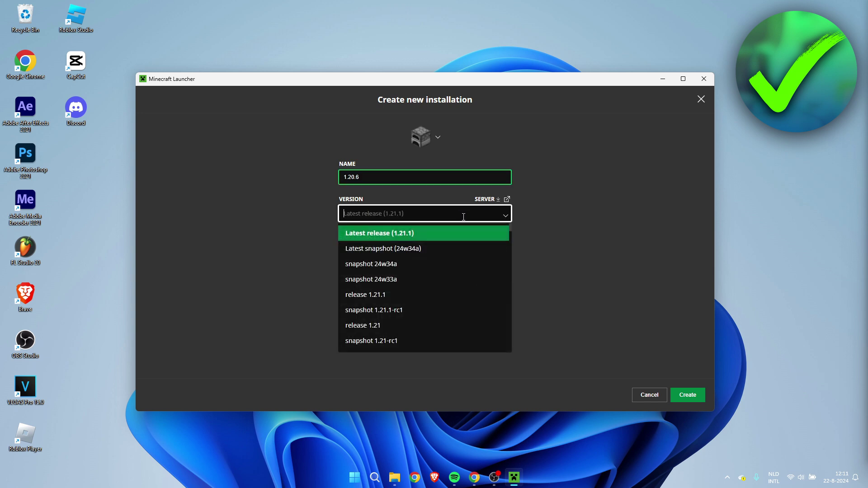
{"action": "scroll", "coordinate": [459, 271], "scroll_direction": "down", "scroll_amount": 5}
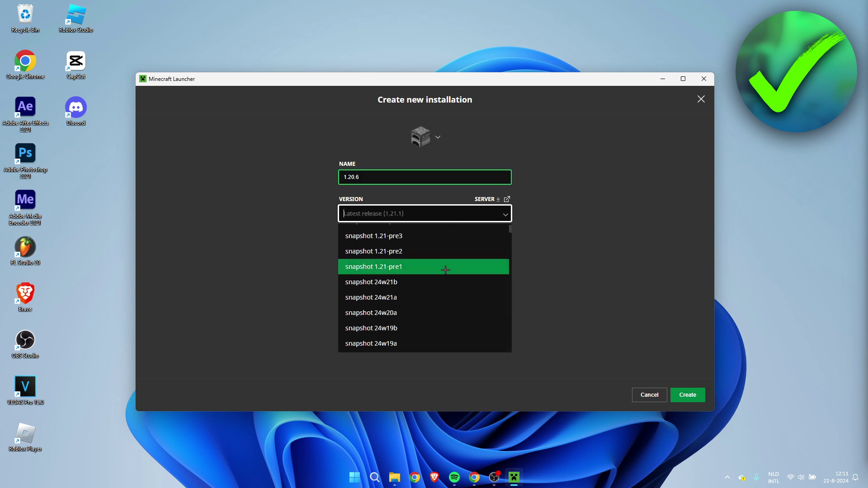
{"action": "scroll", "coordinate": [446, 270], "scroll_direction": "down", "scroll_amount": 3}
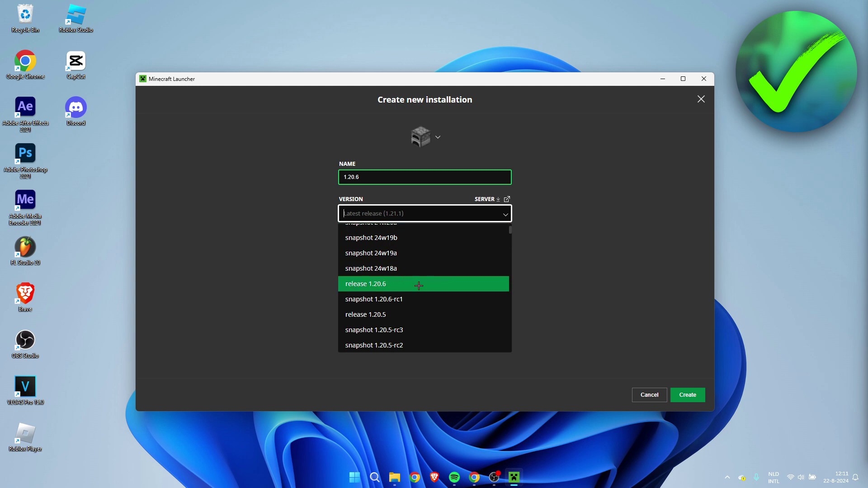
{"action": "left_click", "coordinate": [389, 283]}
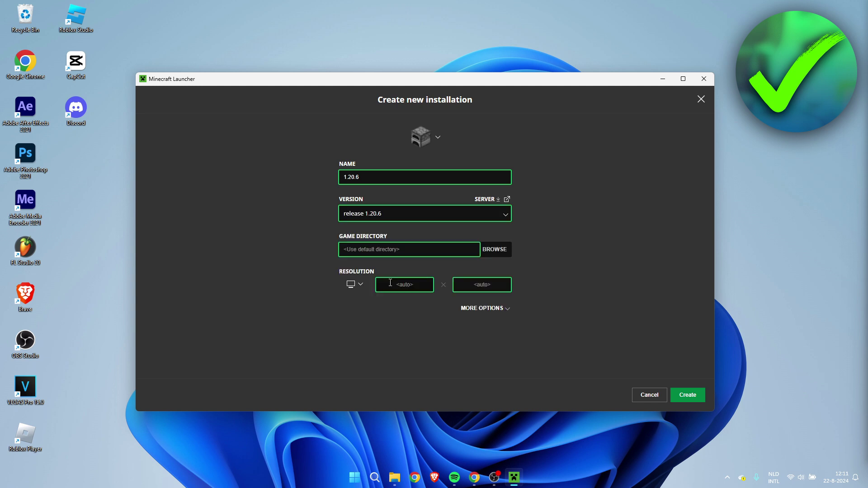
{"action": "left_click", "coordinate": [685, 396]}
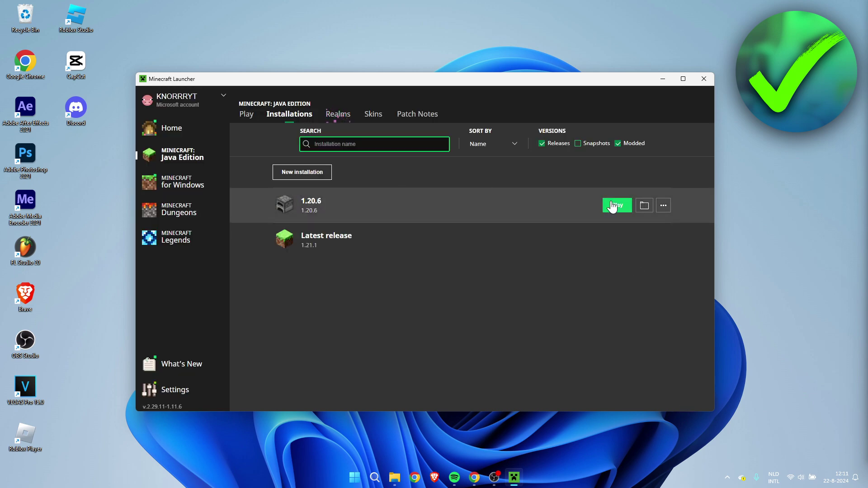
- Run the 1.20.6 installation once and quit the game, and select preview_OptiFine_1.20.6_HD_U_I9_pre1 in the Downloads folder
{"action": "left_click", "coordinate": [616, 207]}
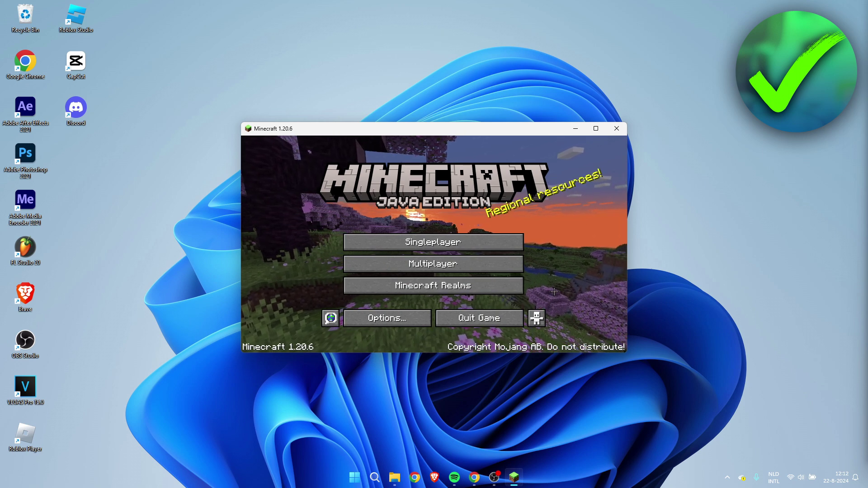
{"action": "left_click", "coordinate": [479, 318]}
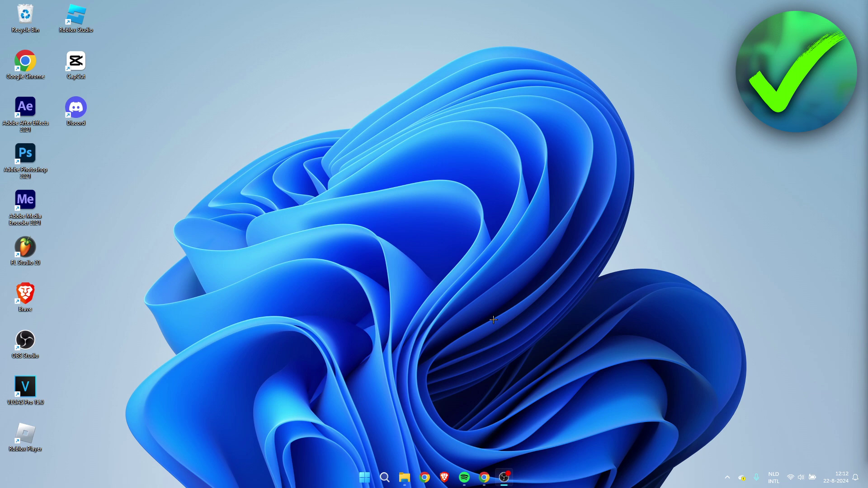
{"action": "key", "text": "super+e"}
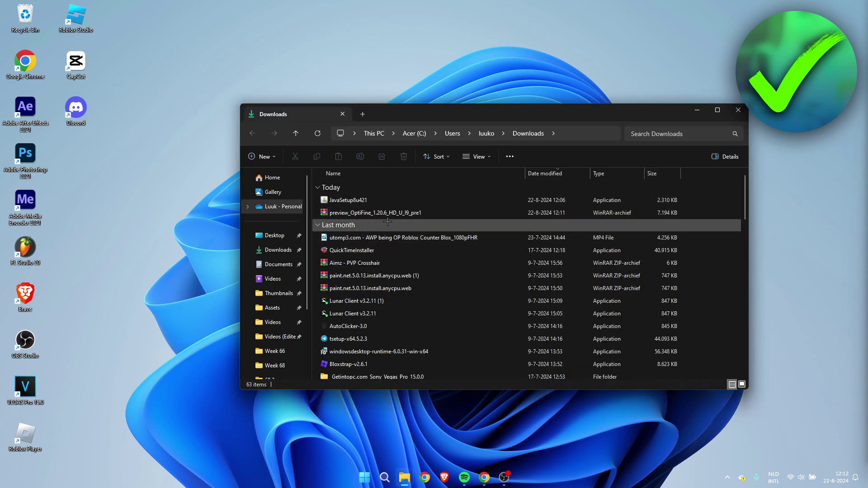
{"action": "left_click", "coordinate": [433, 213]}
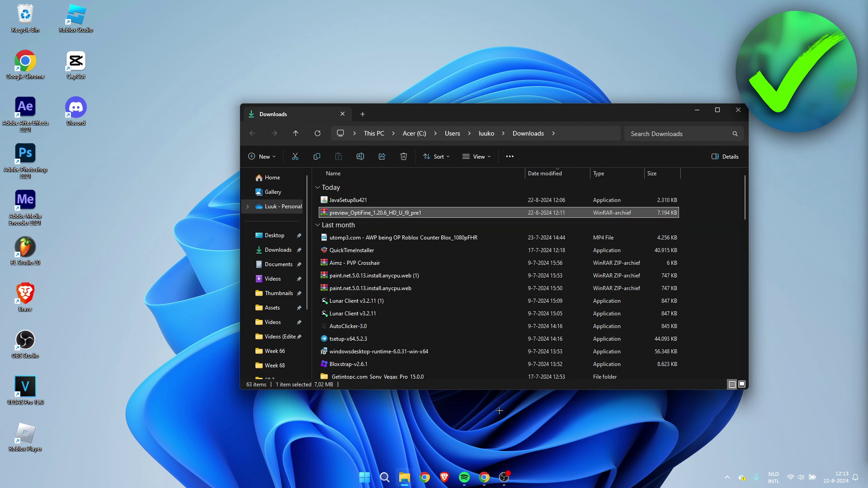
- Switch to the browser, search for java in a new tab and download 64-bit Java for Windows from java.com
{"action": "left_click", "coordinate": [484, 478]}
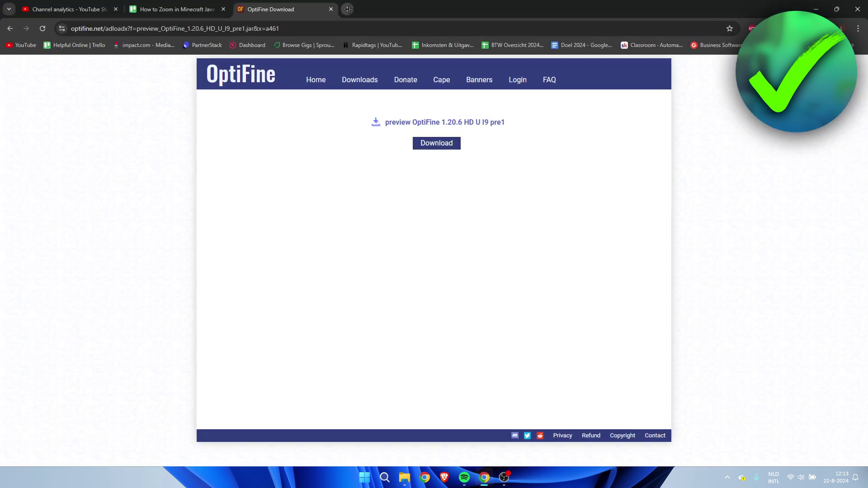
{"action": "left_click", "coordinate": [348, 9]}
{"action": "type", "text": "java"}
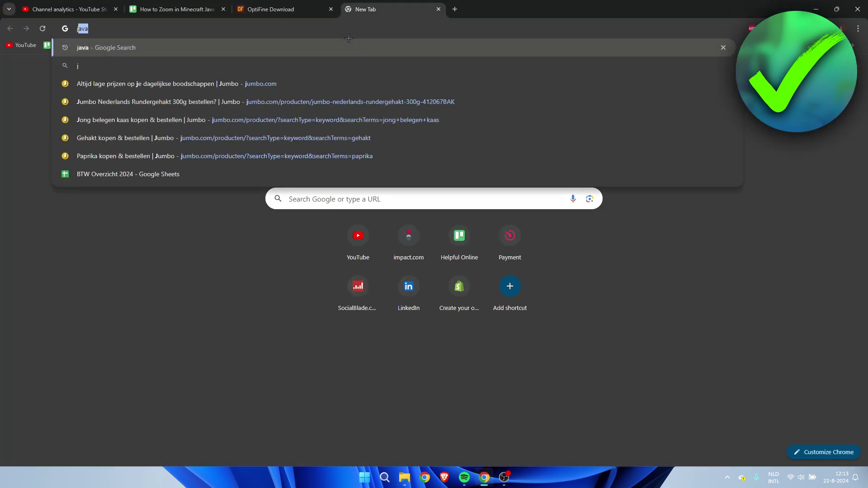
{"action": "key", "text": "Return"}
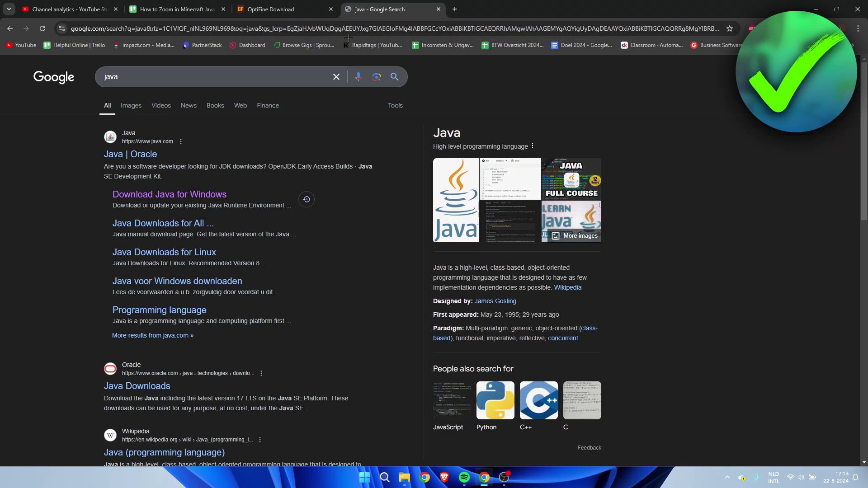
{"action": "left_click", "coordinate": [146, 154]}
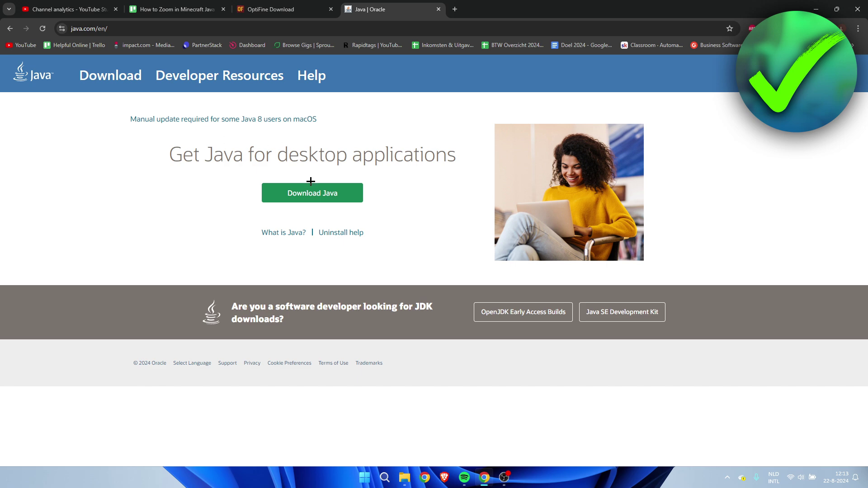
{"action": "left_click", "coordinate": [326, 196]}
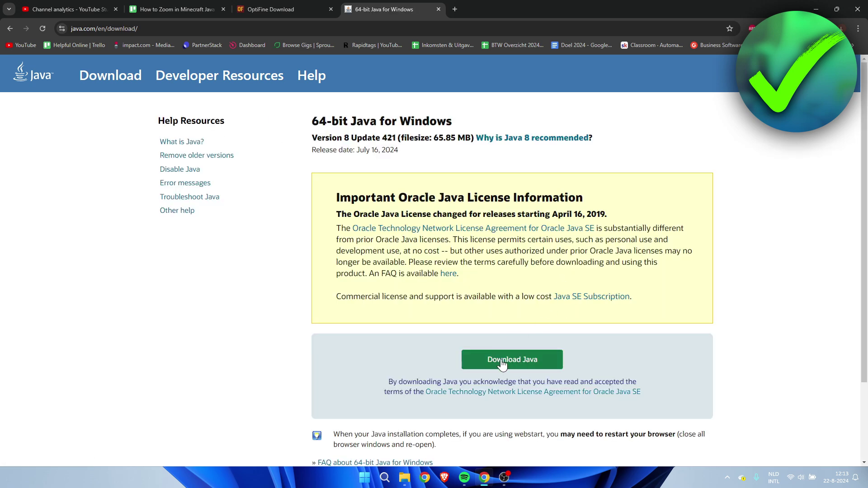
{"action": "left_click", "coordinate": [513, 362]}
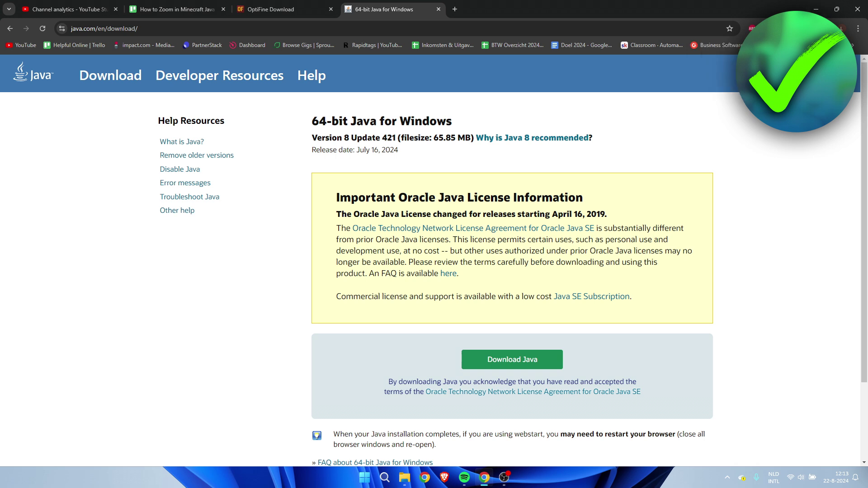
- Run the downloaded Java installer, install Java in the default destination folder and close the setup
{"action": "left_click", "coordinate": [824, 28]}
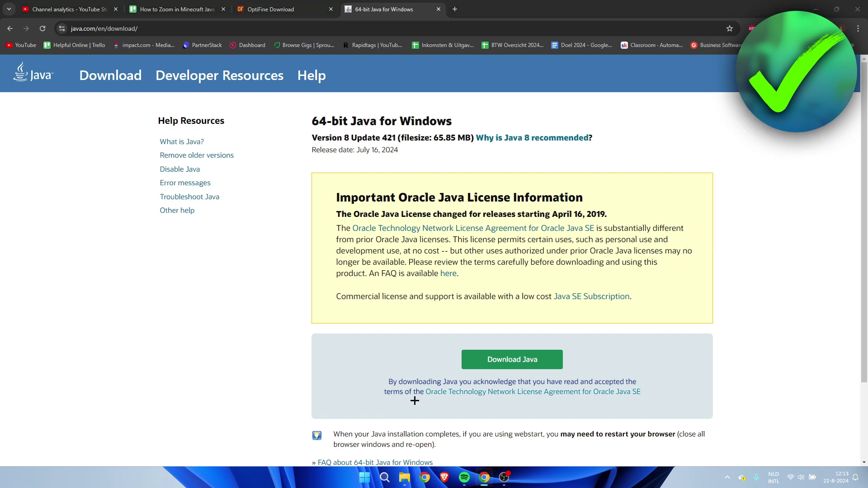
{"action": "left_click", "coordinate": [368, 312]}
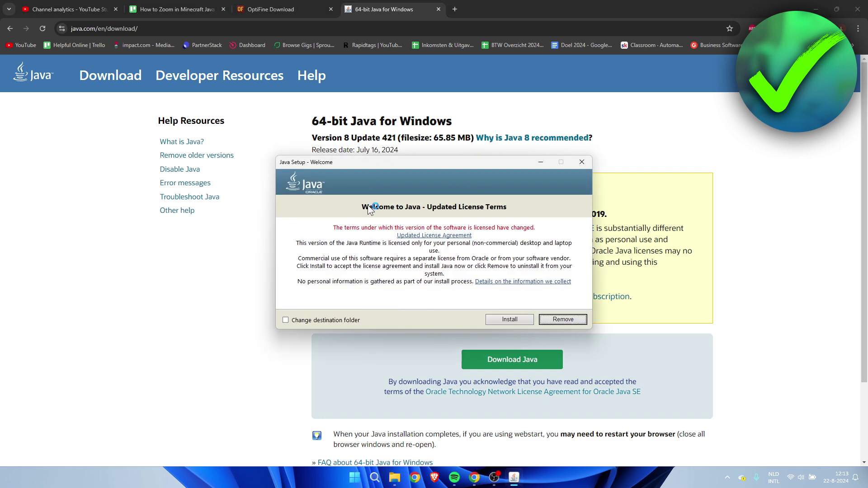
{"action": "left_click", "coordinate": [514, 320]}
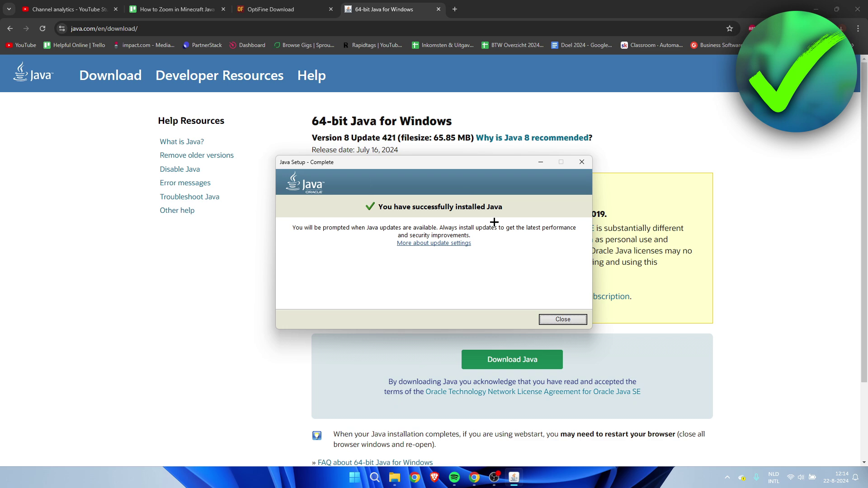
{"action": "left_click", "coordinate": [568, 316]}
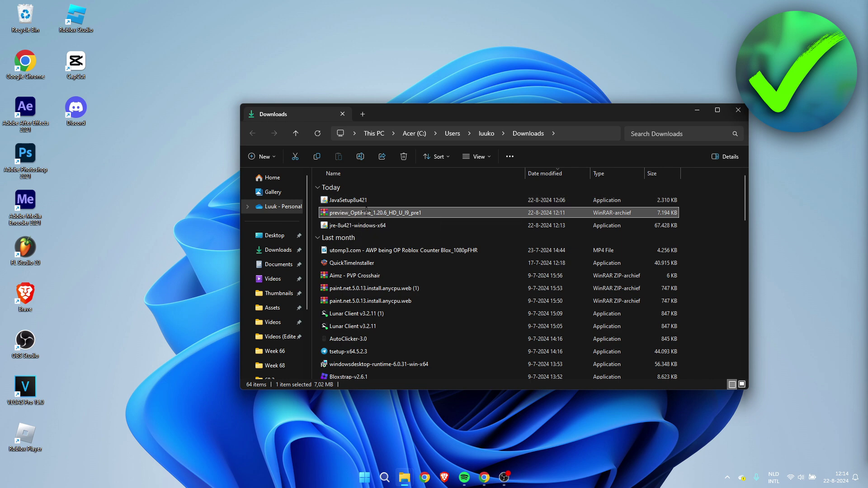
- Set Java(TM) Platform SE binary as the default app for .jar files through the properties of preview_OptiFine_1.20.6_HD_U_I9_pre1
{"action": "right_click", "coordinate": [367, 212]}
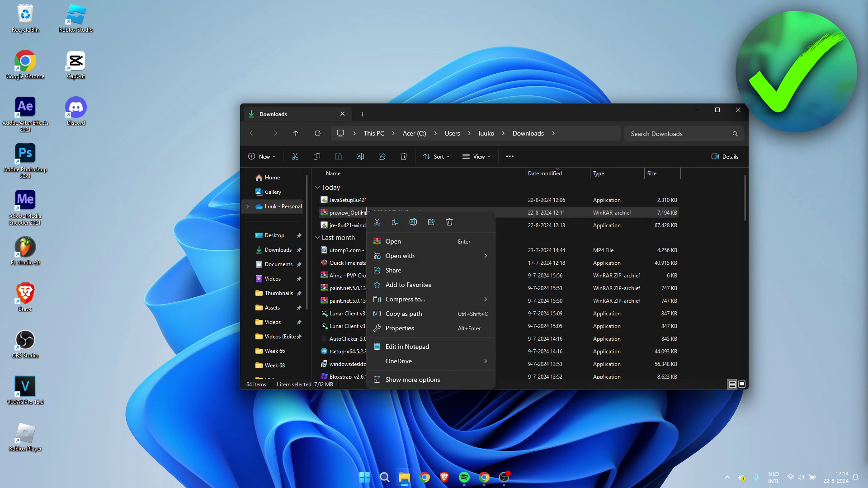
{"action": "left_click", "coordinate": [412, 380]}
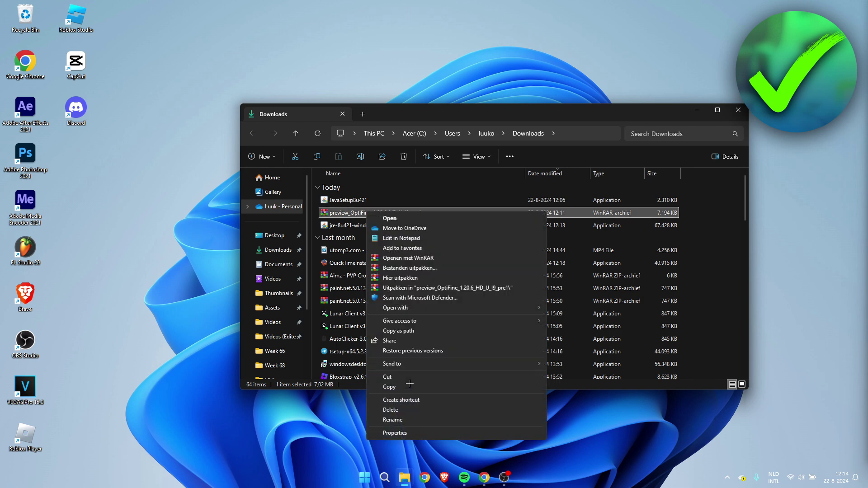
{"action": "left_click", "coordinate": [399, 433]}
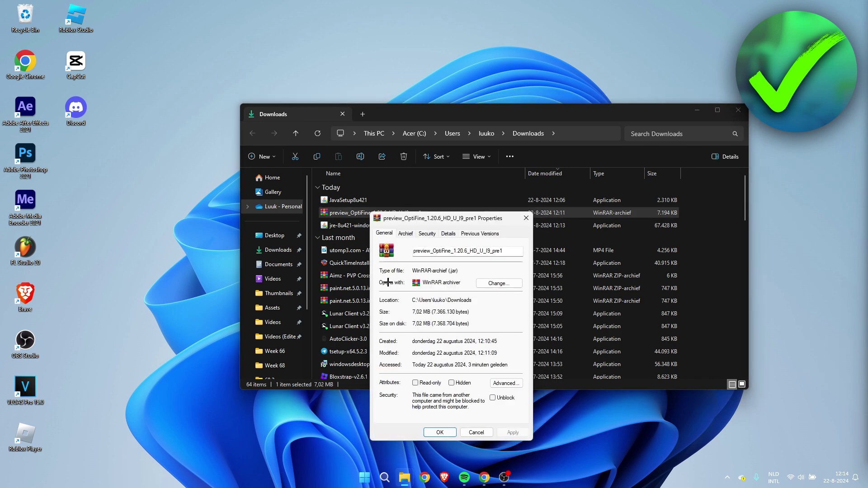
{"action": "left_click", "coordinate": [498, 283]}
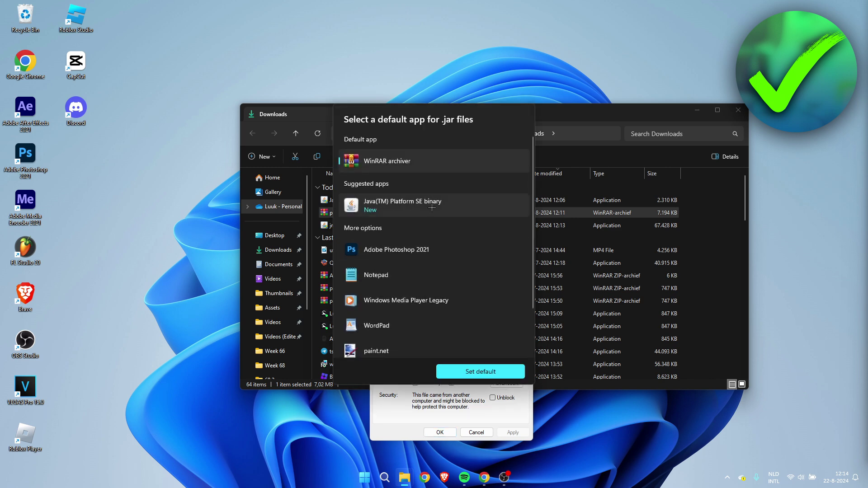
{"action": "left_click", "coordinate": [430, 205]}
{"action": "left_click", "coordinate": [504, 370]}
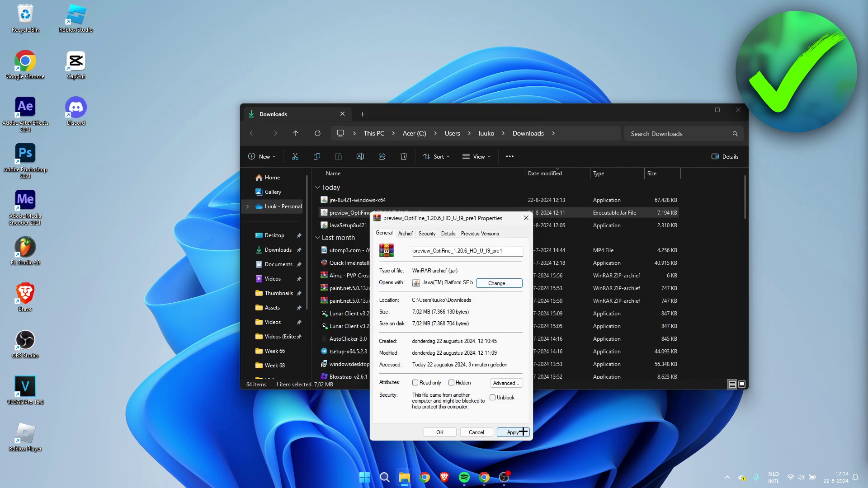
{"action": "left_click", "coordinate": [511, 432]}
{"action": "left_click", "coordinate": [437, 431]}
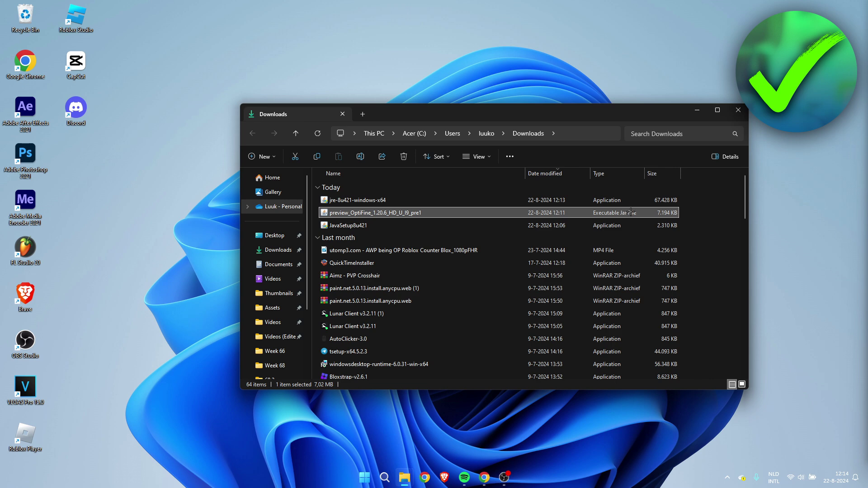
- Run the OptiFine installer from Downloads, install OptiFine HD Ultra I9 pre1 into the .minecraft folder and close the Downloads window
{"action": "double_click", "coordinate": [368, 212]}
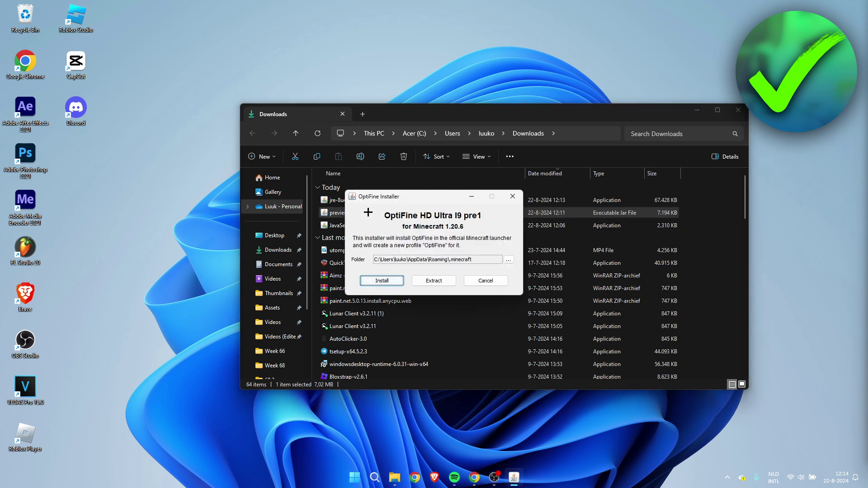
{"action": "left_click", "coordinate": [391, 282]}
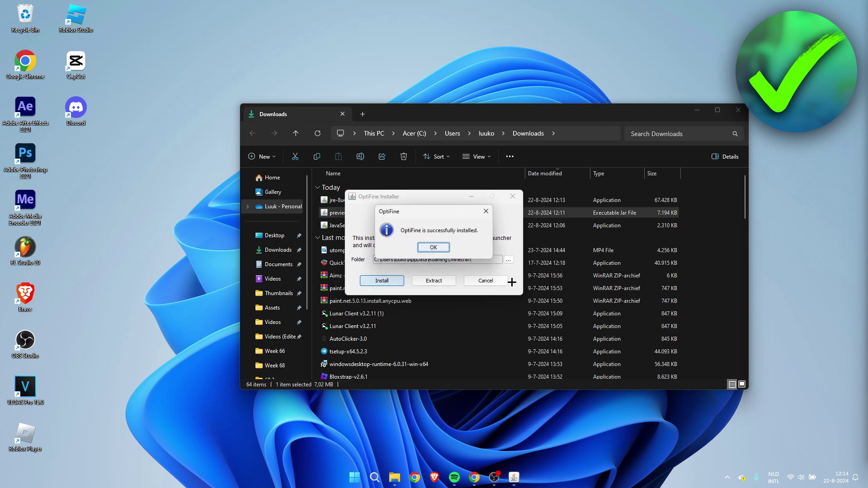
{"action": "left_click", "coordinate": [430, 247]}
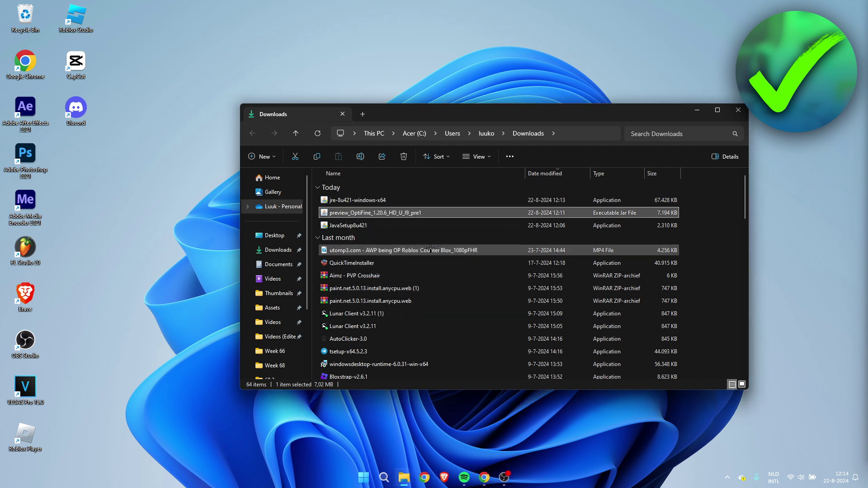
{"action": "left_click", "coordinate": [731, 113]}
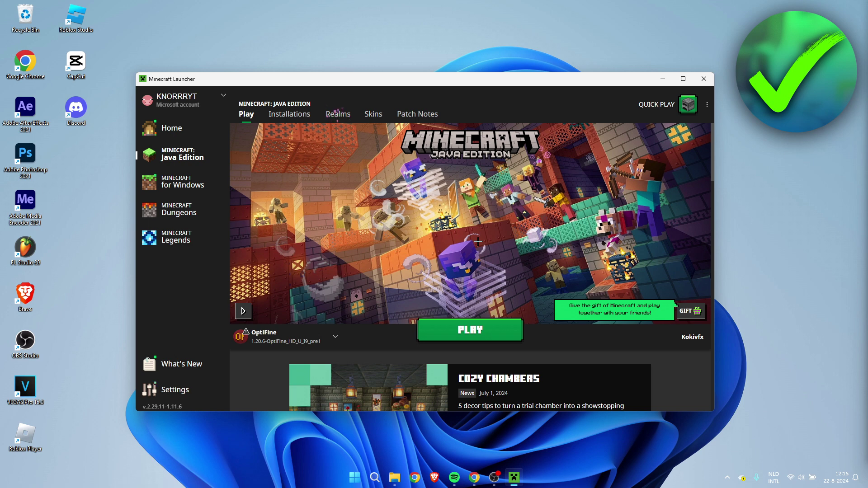
- Select the OptiFine installation, 1.20.6-OptiFine_HD_U_I9_pre1, as the version to play in the Minecraft Launcher
{"action": "left_click", "coordinate": [296, 336]}
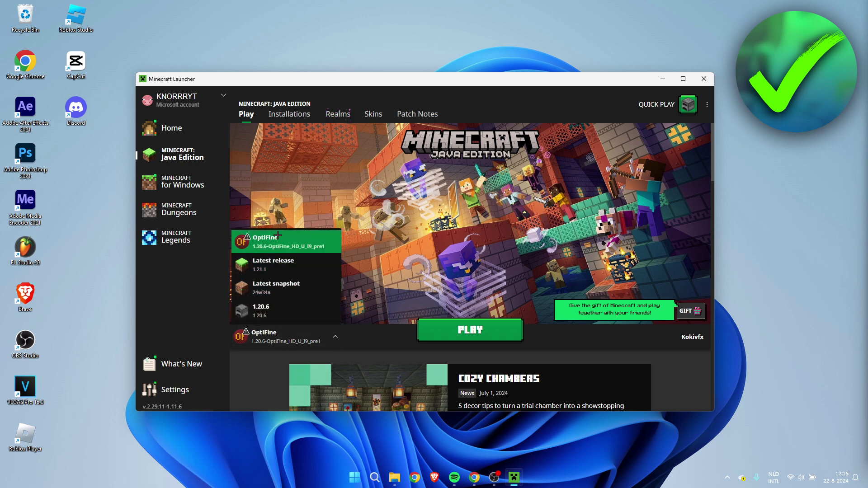
{"action": "left_click", "coordinate": [294, 237]}
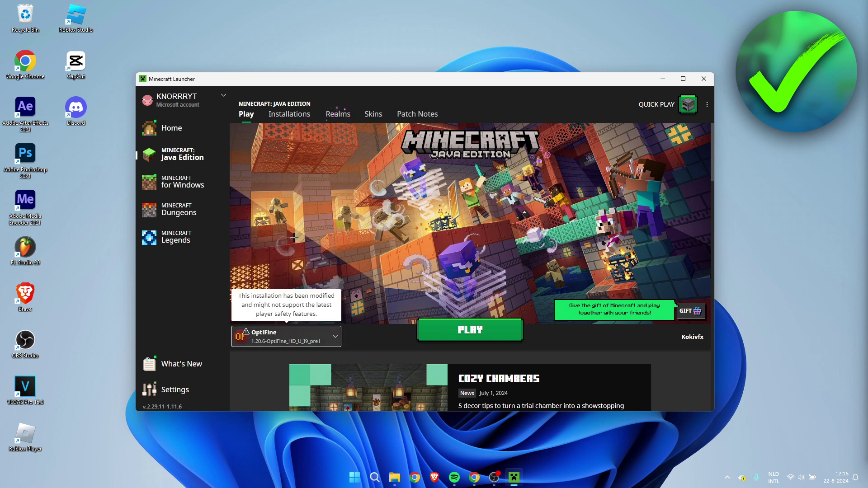
- Launch the OptiFine installation, accept the modified-installation risks without further warnings, and open the singleplayer world New World
{"action": "left_click", "coordinate": [475, 331]}
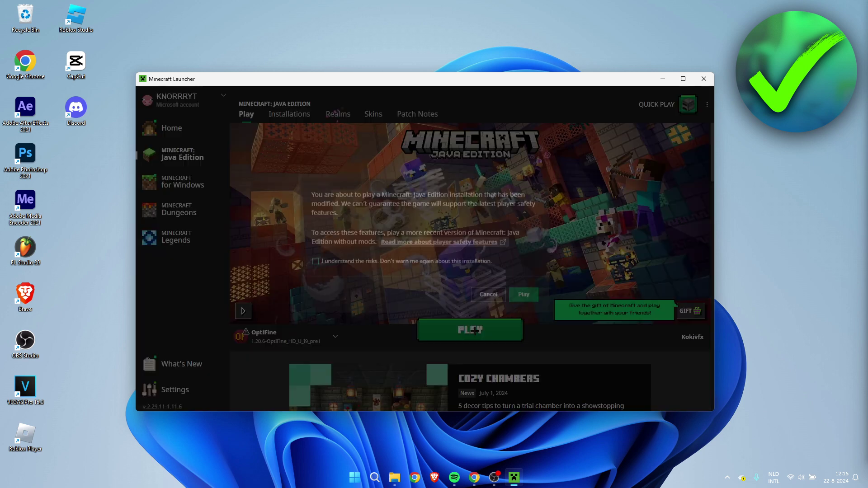
{"action": "left_click", "coordinate": [316, 264]}
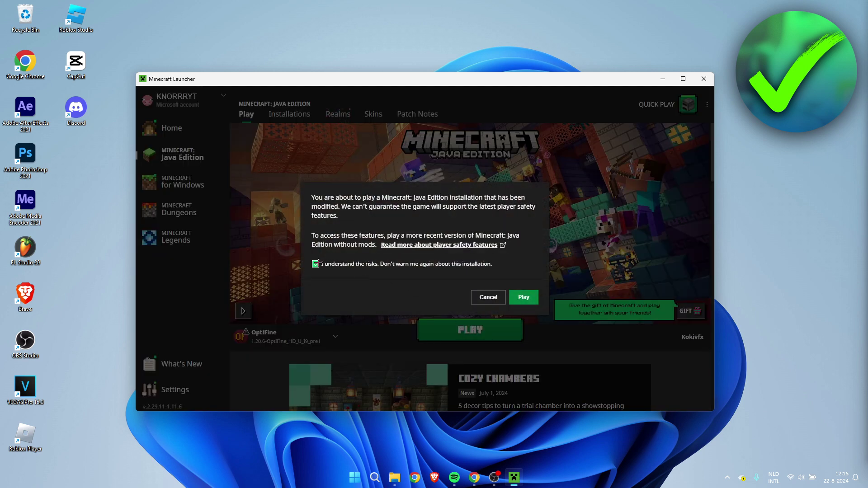
{"action": "left_click", "coordinate": [529, 297]}
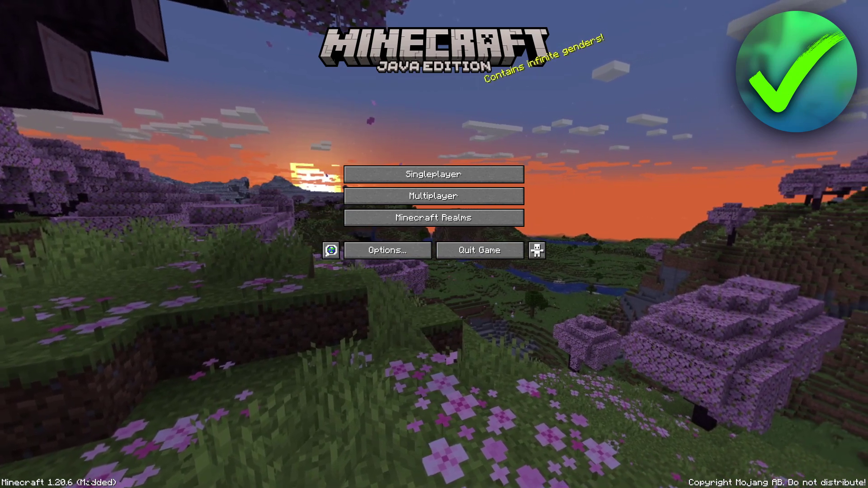
{"action": "left_click", "coordinate": [447, 178]}
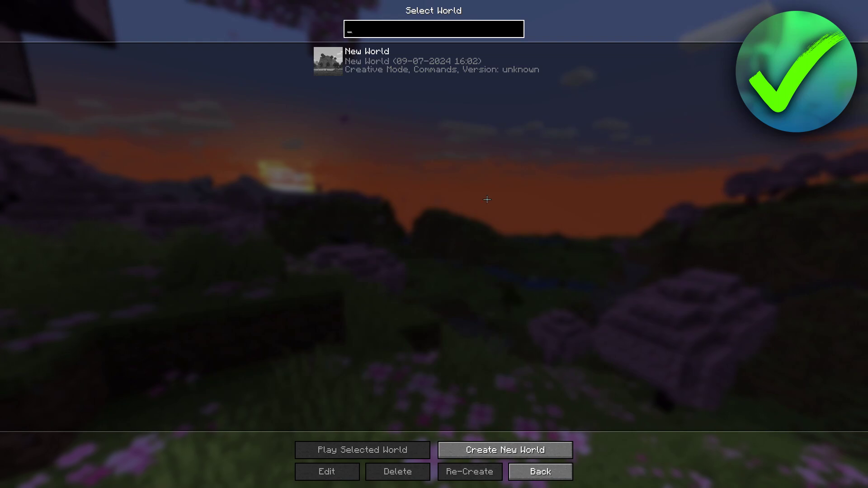
{"action": "left_click", "coordinate": [328, 61]}
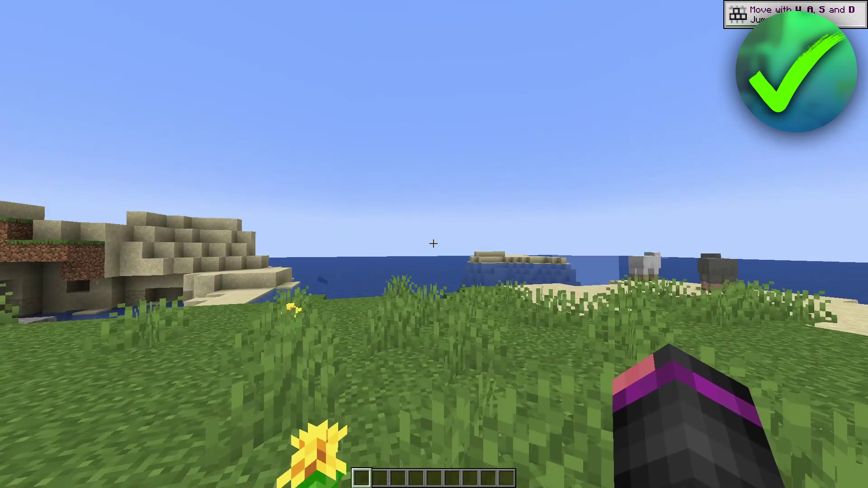
- Cycle the camera through the third-person perspectives and return to the first-person view
{"action": "key", "text": "F5"}
{"action": "key", "text": "F5"}
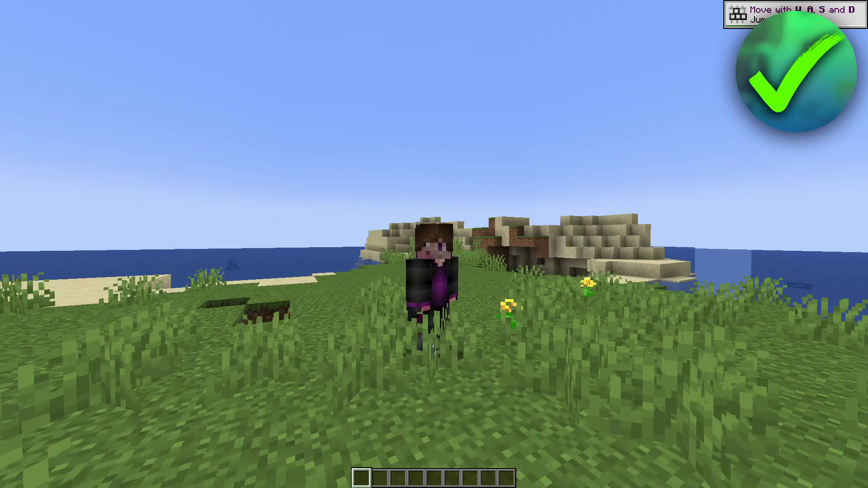
{"action": "key", "text": "F5"}
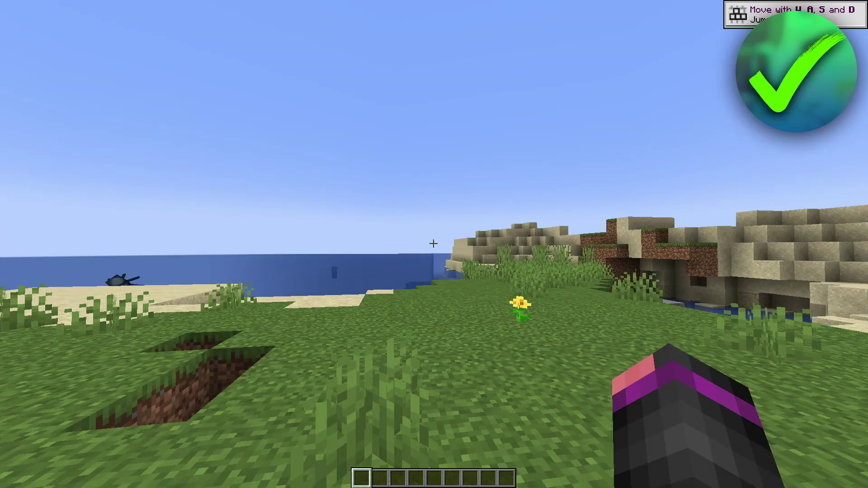
- Check which key is bound to Zoom in the Miscellaneous key binds, and return to the game
{"action": "key", "text": "Escape"}
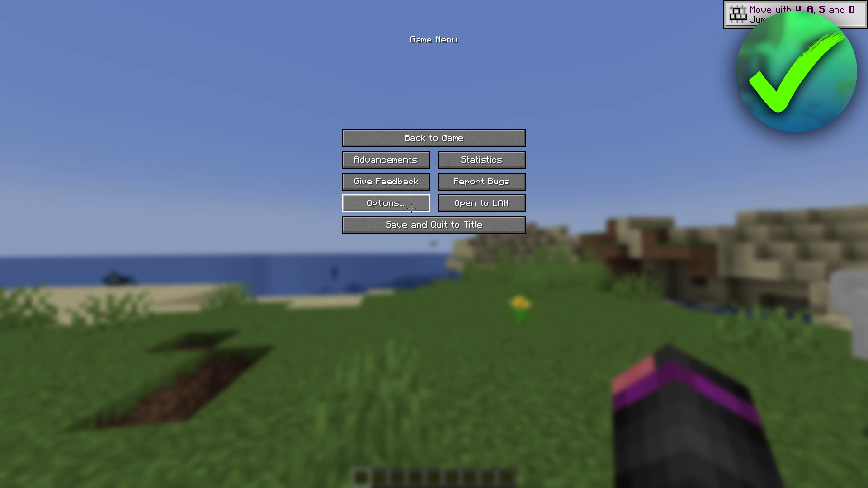
{"action": "left_click", "coordinate": [393, 204]}
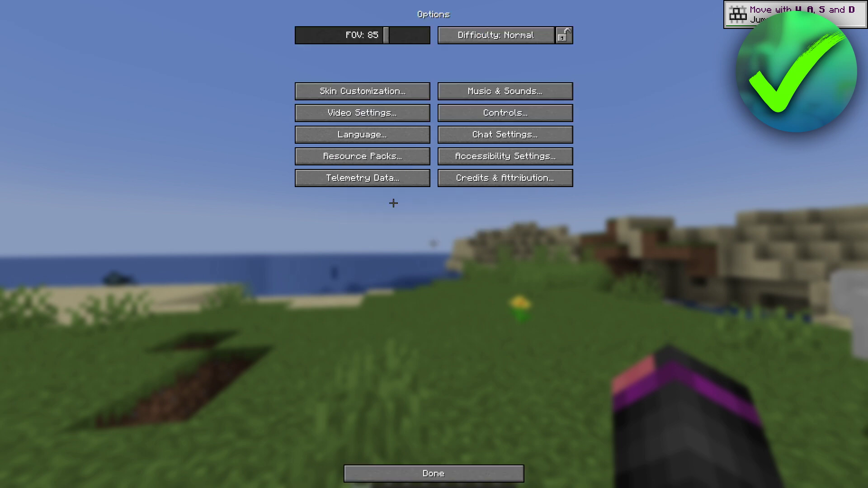
{"action": "left_click", "coordinate": [517, 119]}
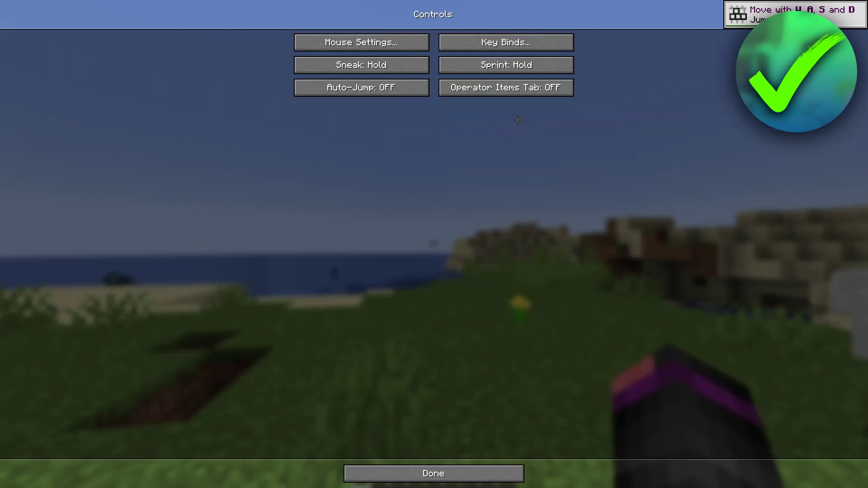
{"action": "left_click", "coordinate": [507, 41]}
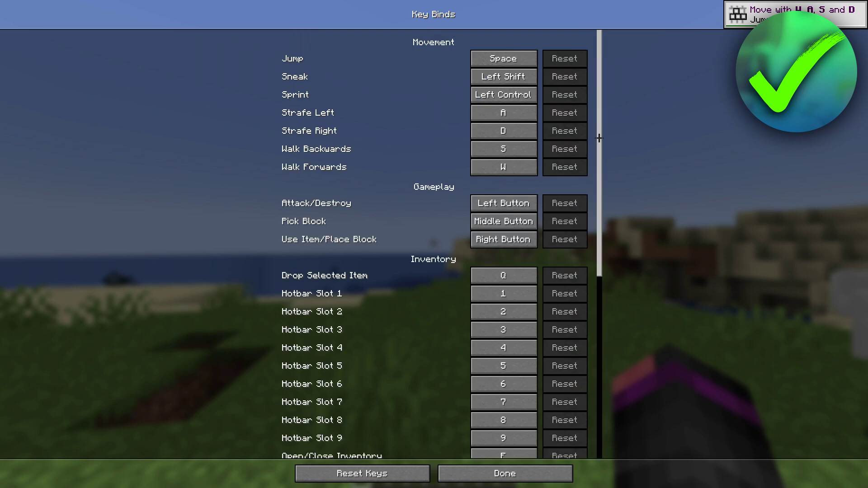
{"action": "left_click_drag", "start_coordinate": [599, 138], "coordinate": [594, 327]}
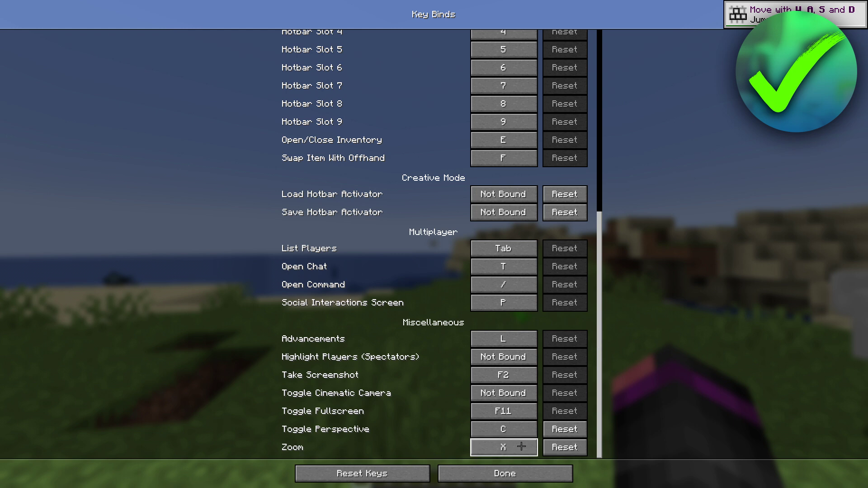
{"action": "key", "text": "Escape"}
{"action": "key", "text": "Escape"}
{"action": "key", "text": "Escape"}
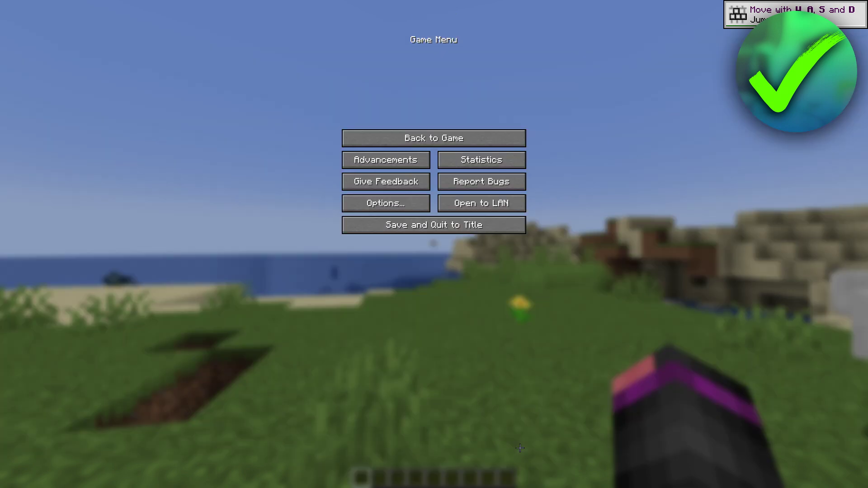
{"action": "key", "text": "Escape"}
- Switch to the front-facing third-person view and try the OptiFine zoom in the world
{"action": "key", "text": "F5"}
{"action": "key", "text": "F5"}
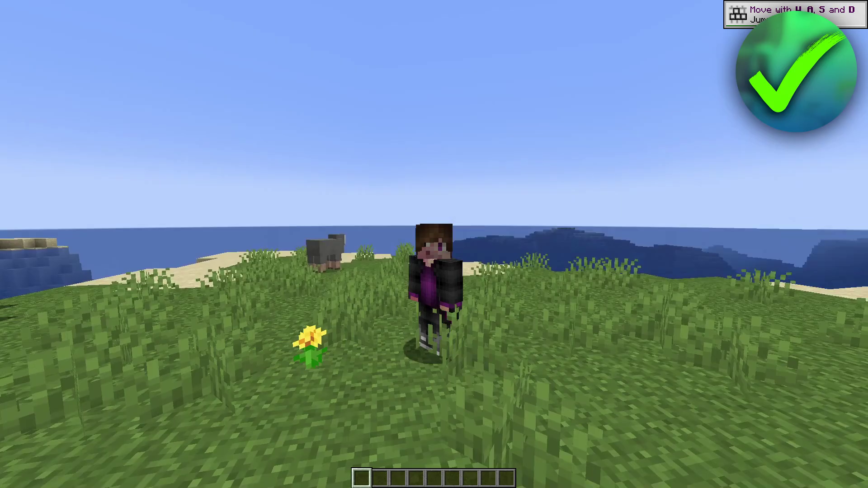
{"action": "key", "text": "x"}
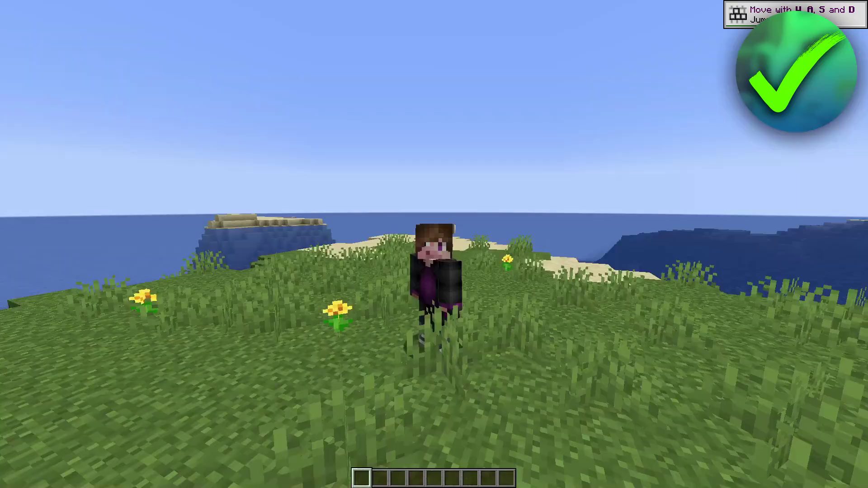
{"action": "key", "text": "x"}
{"action": "key", "text": "x"}
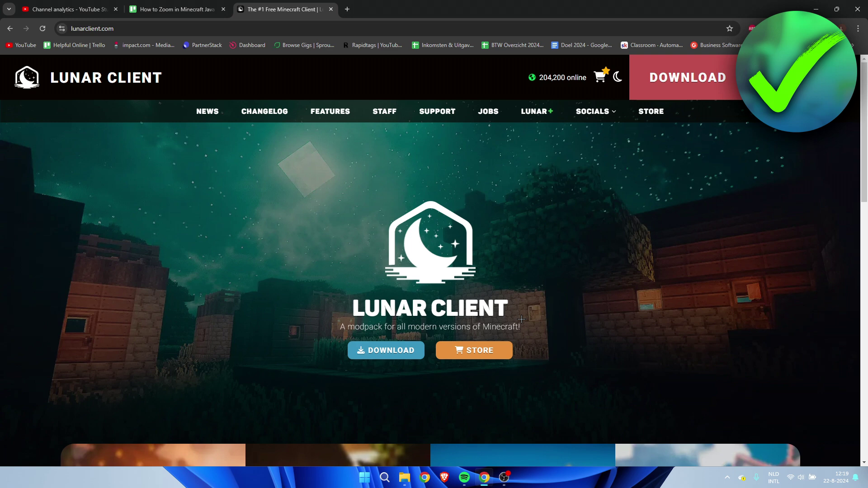
- Download the Windows version of Lunar Client from lunarclient.com in the browser
{"action": "left_click", "coordinate": [381, 355]}
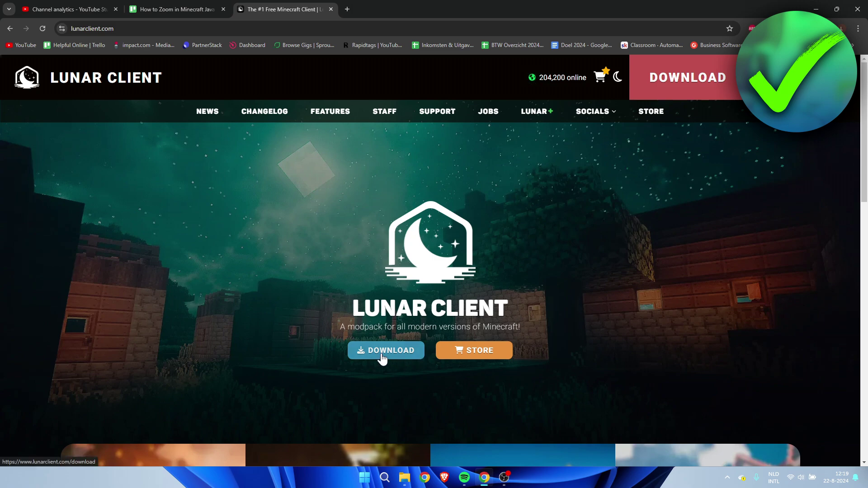
{"action": "scroll", "coordinate": [380, 353], "scroll_direction": "down", "scroll_amount": 4}
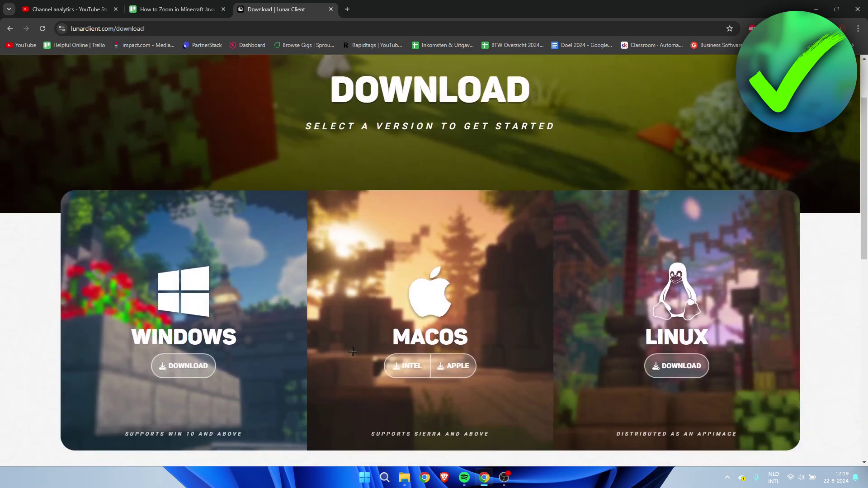
{"action": "left_click", "coordinate": [190, 271]}
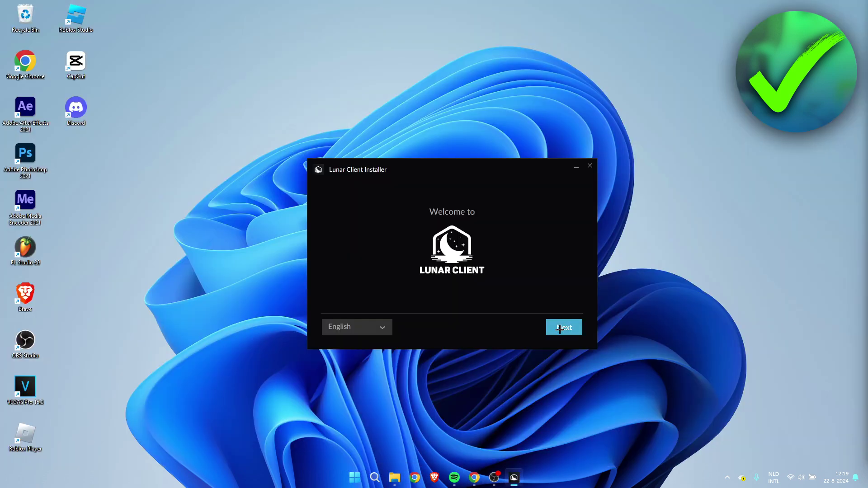
- Install Lunar Client in English to the default folder, accepting the terms of use and the privacy conditions
{"action": "left_click", "coordinate": [559, 329]}
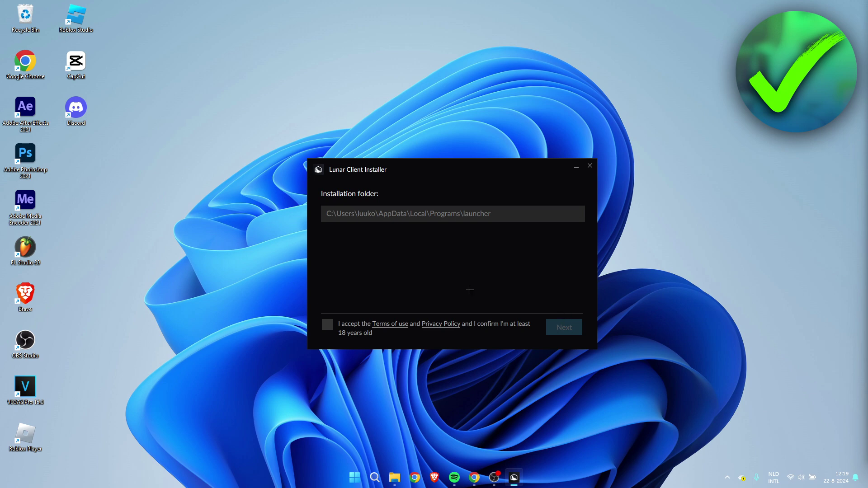
{"action": "left_click", "coordinate": [327, 325]}
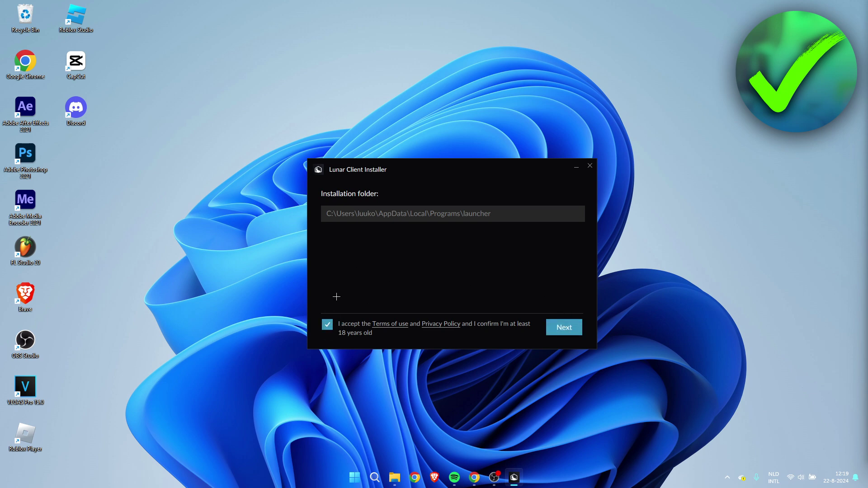
{"action": "left_click", "coordinate": [565, 331]}
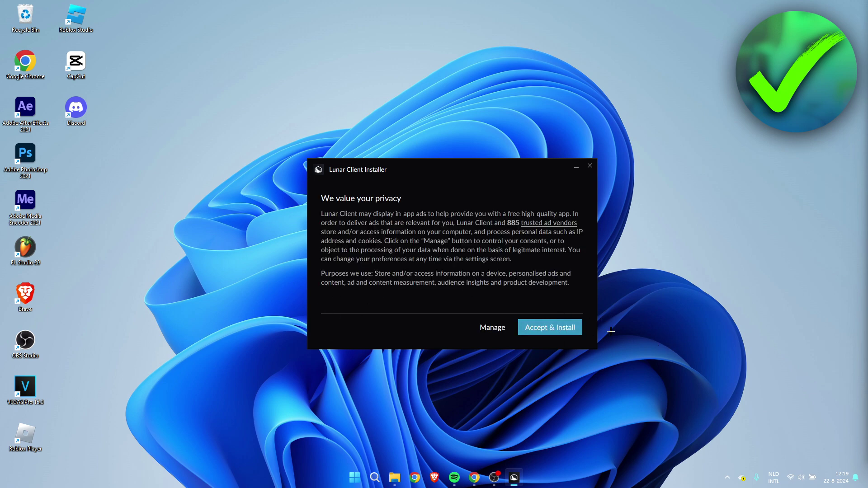
{"action": "left_click", "coordinate": [550, 327]}
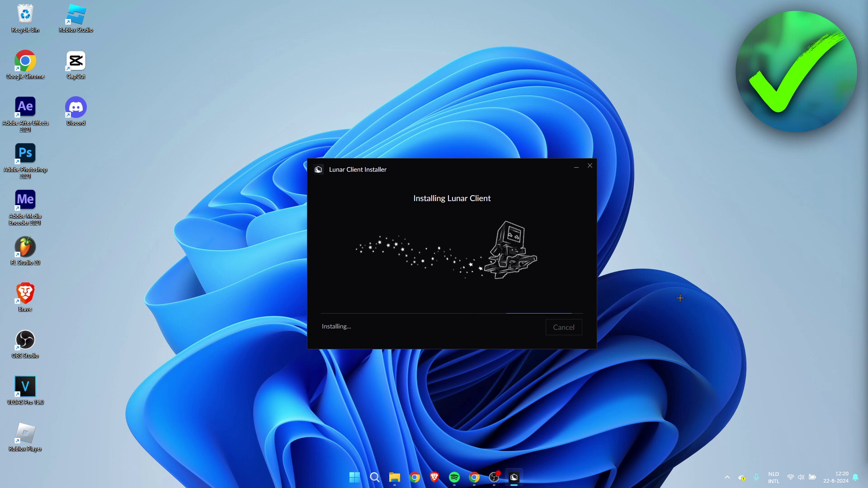
{"action": "right_click", "coordinate": [550, 474]}
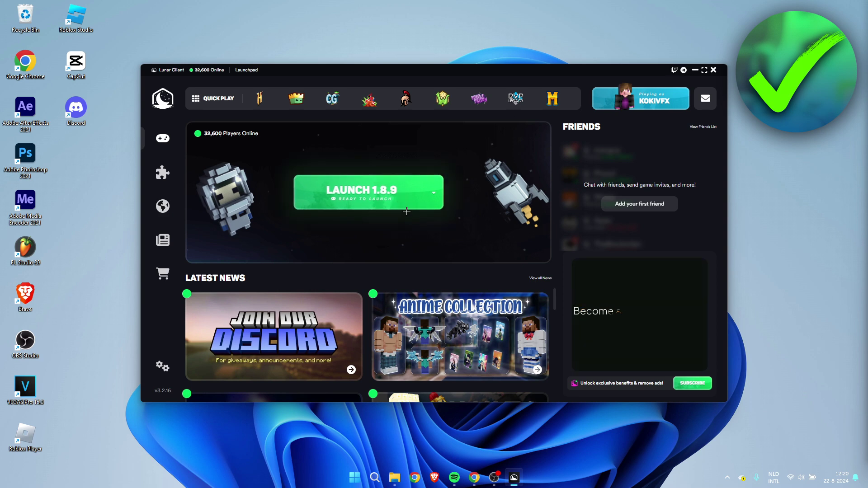
- Select Minecraft version 1.21.1 among the Lunar Client versions and launch the game
{"action": "left_click", "coordinate": [436, 197]}
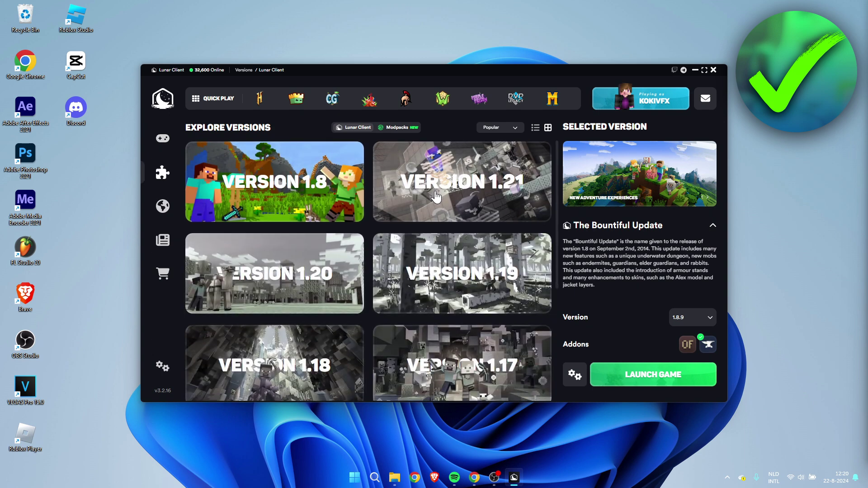
{"action": "scroll", "coordinate": [435, 197], "scroll_direction": "down", "scroll_amount": 5}
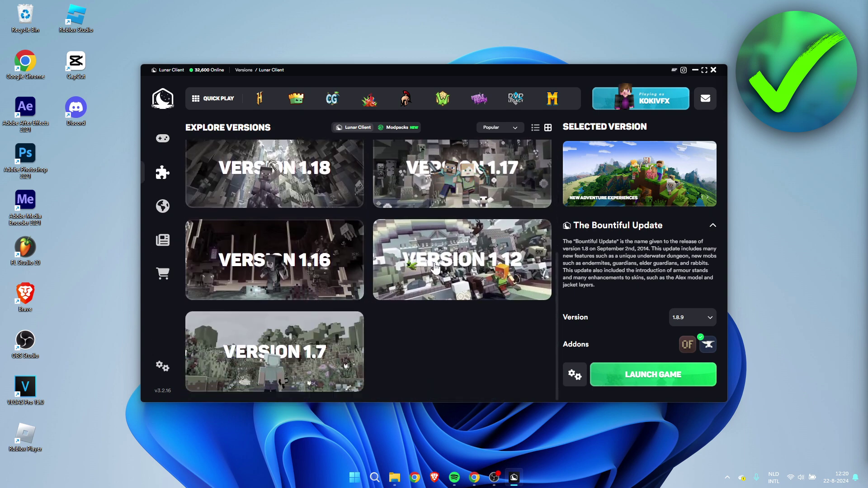
{"action": "scroll", "coordinate": [435, 268], "scroll_direction": "up", "scroll_amount": 5}
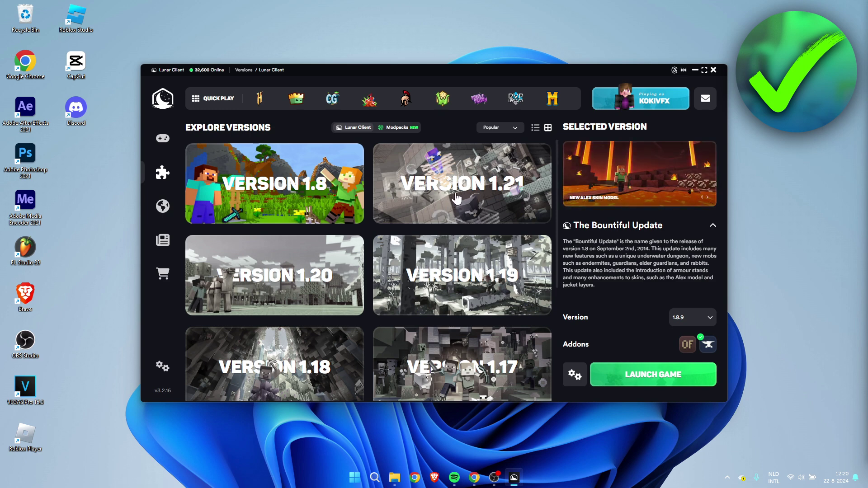
{"action": "left_click", "coordinate": [457, 198]}
{"action": "left_click", "coordinate": [695, 320]}
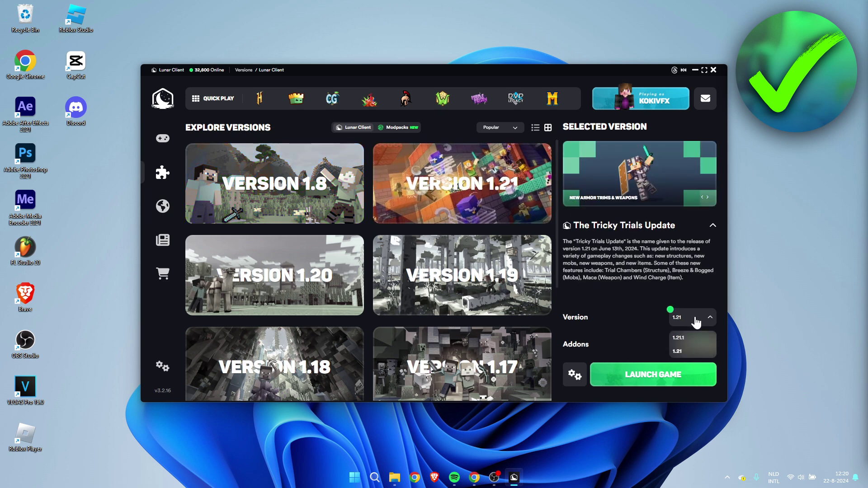
{"action": "left_click", "coordinate": [695, 342]}
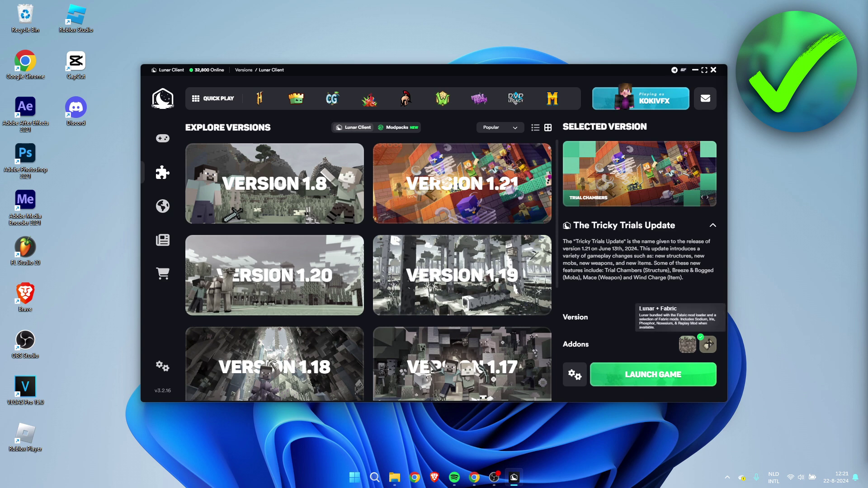
{"action": "left_click", "coordinate": [656, 380]}
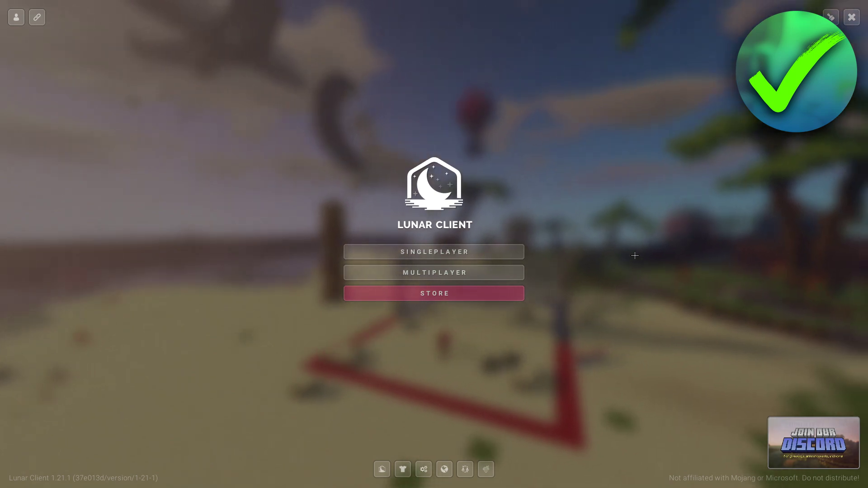
- Open the existing singleplayer world in Lunar Client
{"action": "left_click", "coordinate": [451, 251]}
{"action": "left_click", "coordinate": [552, 474]}
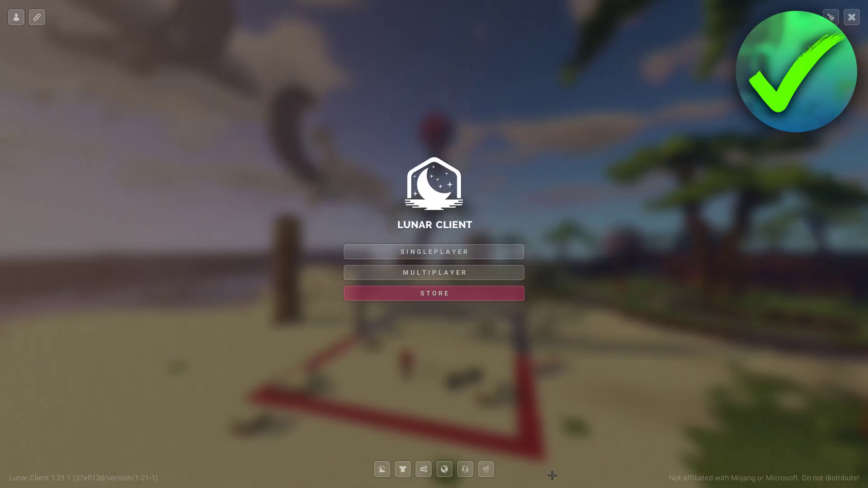
{"action": "left_click", "coordinate": [465, 256]}
{"action": "left_click", "coordinate": [333, 66]}
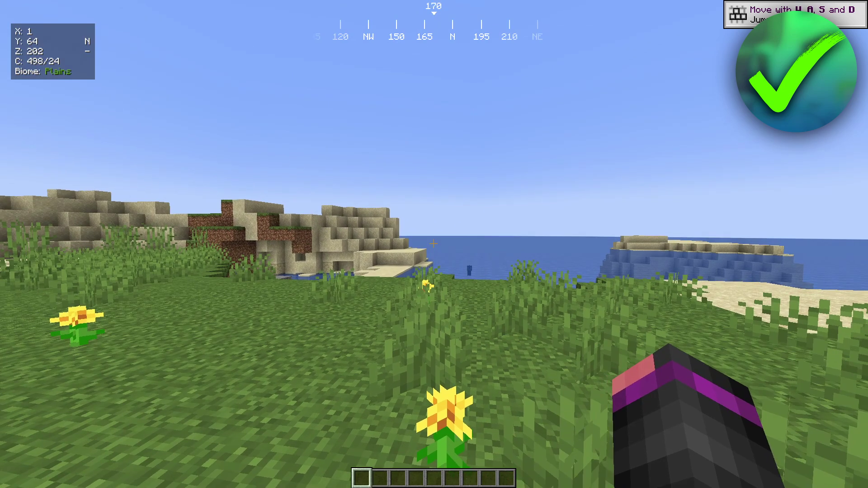
- Search the Lunar Client mods for "zoom" and open the options of the Zoom mod
{"action": "key", "text": "Escape"}
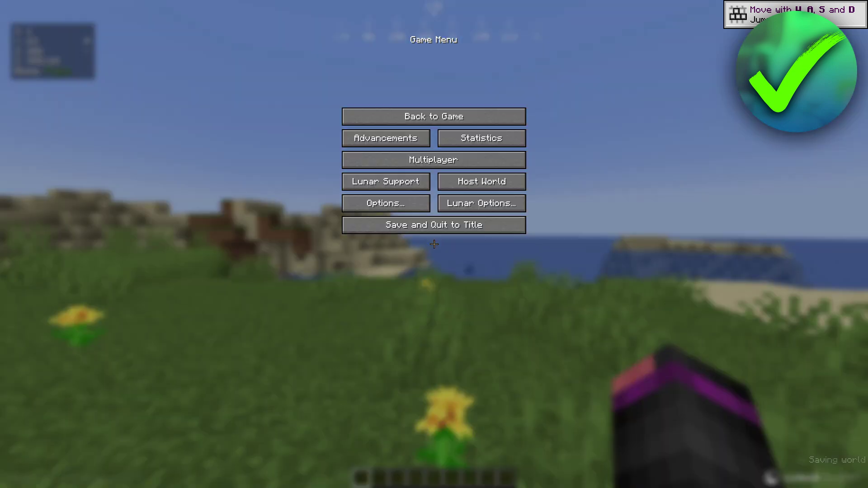
{"action": "left_click", "coordinate": [479, 203]}
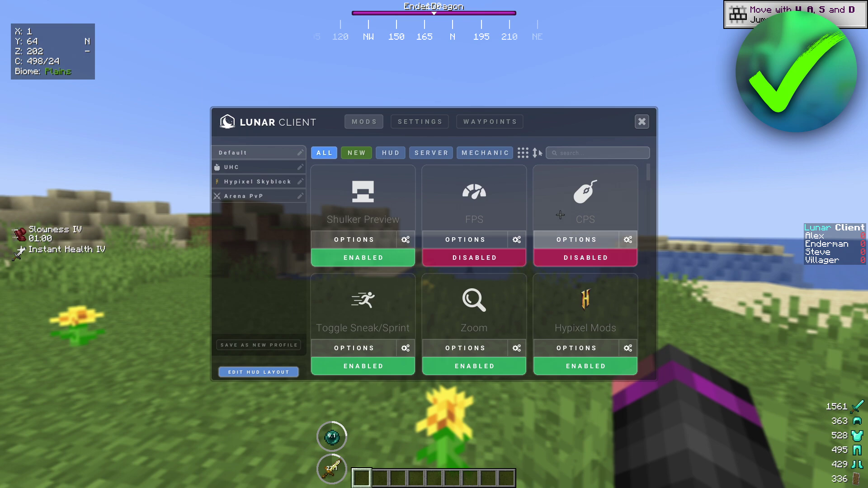
{"action": "left_click_drag", "start_coordinate": [648, 174], "coordinate": [649, 364]}
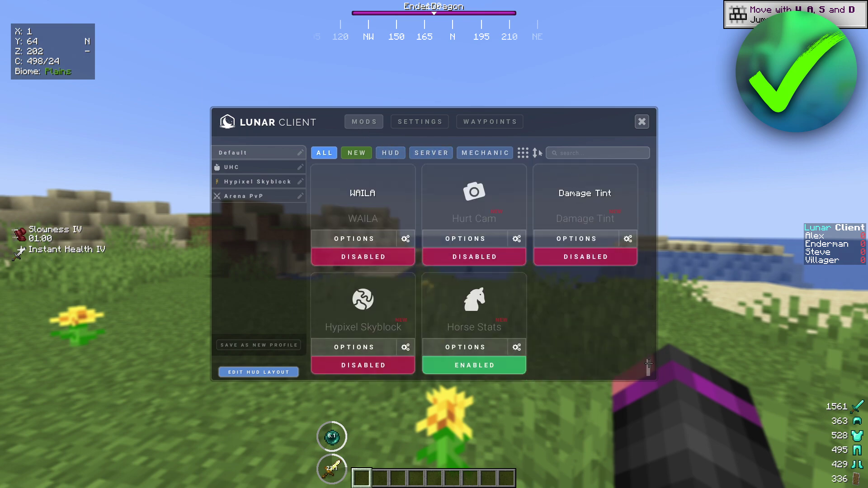
{"action": "left_click_drag", "start_coordinate": [648, 364], "coordinate": [654, 154]}
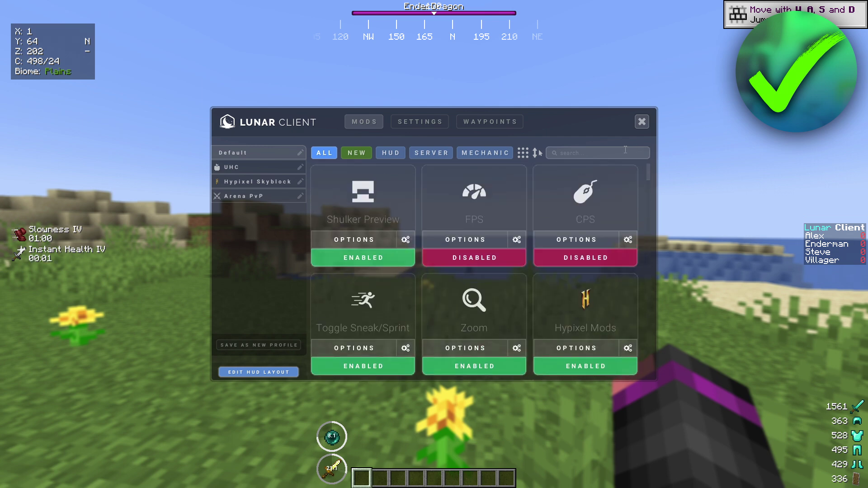
{"action": "left_click", "coordinate": [592, 150]}
{"action": "type", "text": "zoom"}
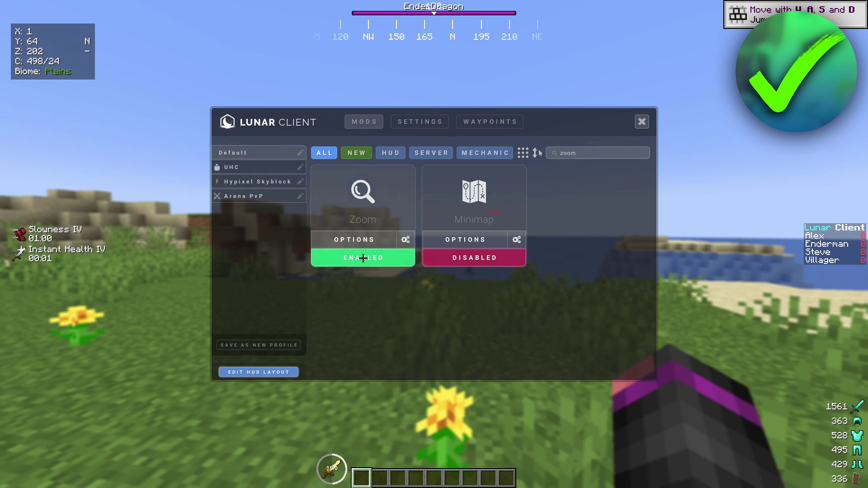
{"action": "left_click", "coordinate": [355, 239]}
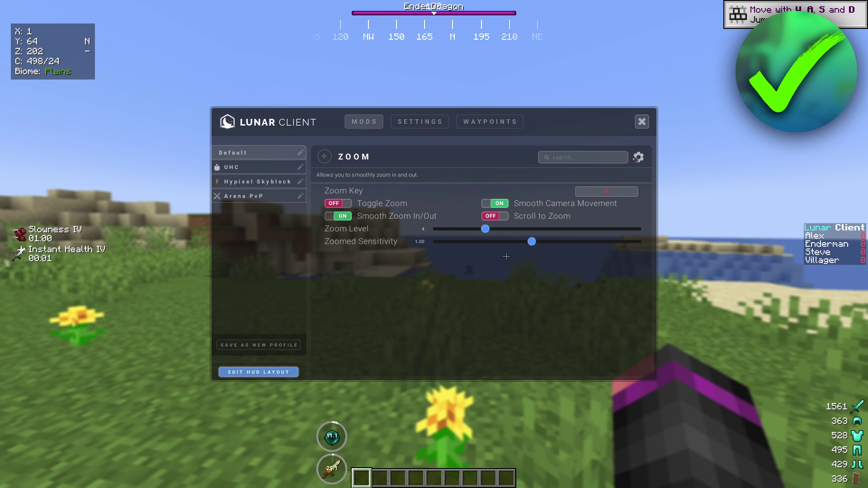
- Close the Zoom mod options and view the character from the front-facing third-person perspective
{"action": "key", "text": "Escape"}
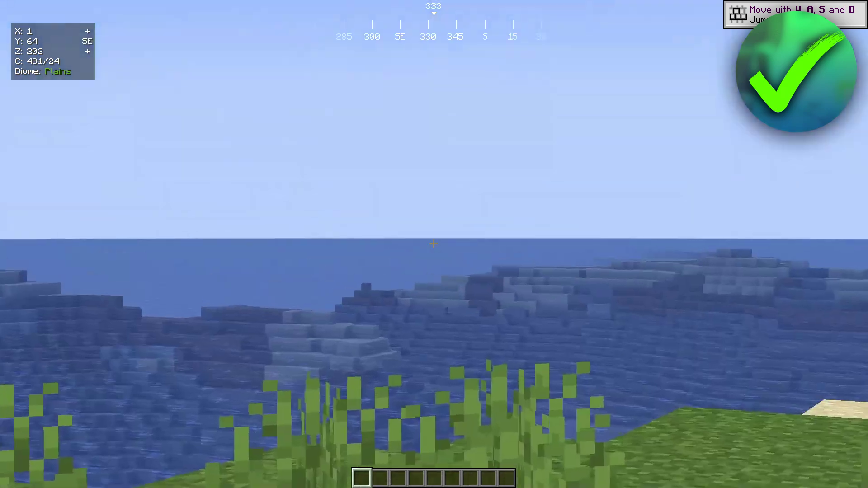
{"action": "key", "text": "F5"}
{"action": "key", "text": "F5"}
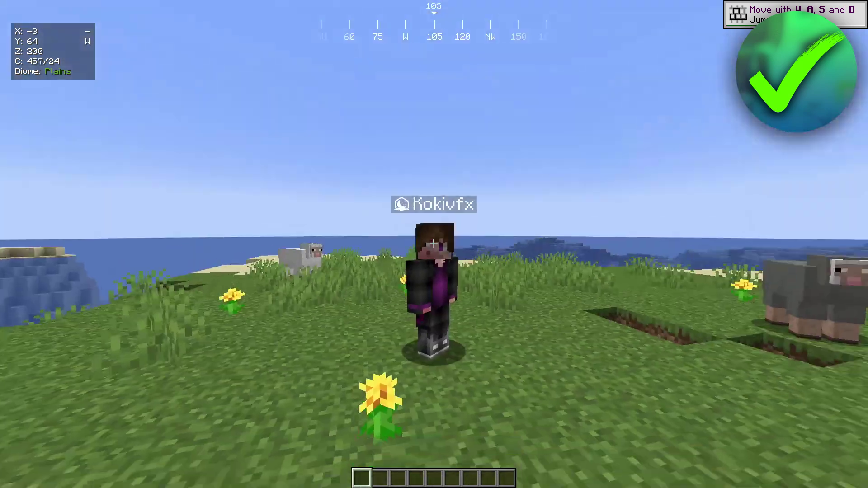